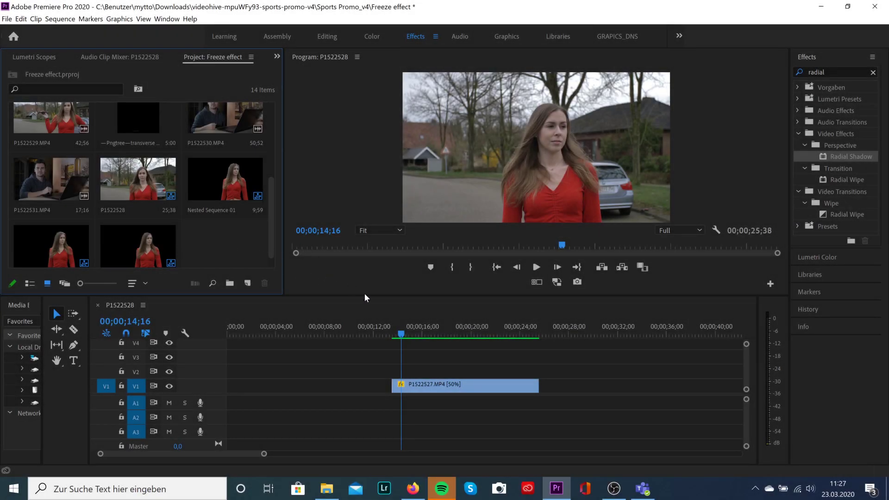
Add a frame hold to the P1522527.MP4 clip on V1 at 00;00;21;14
left_click(401, 334)
left_click_drag(401, 335, 486, 346)
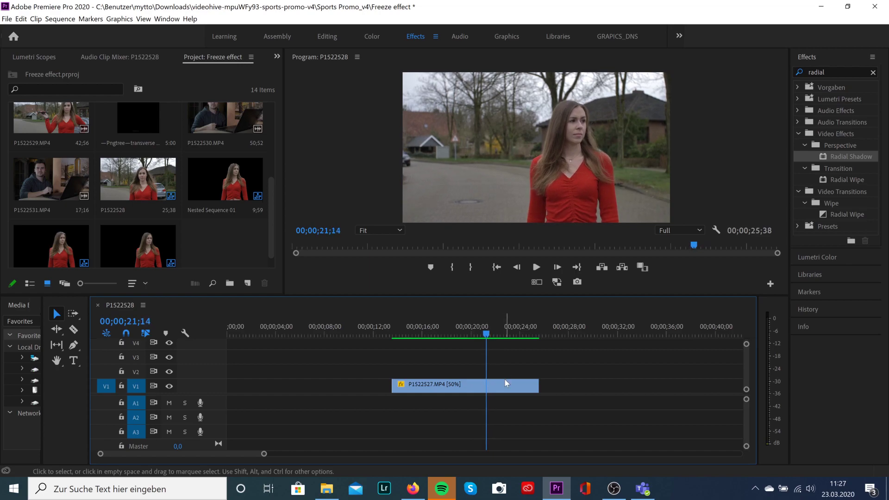
left_click(488, 385)
right_click(489, 385)
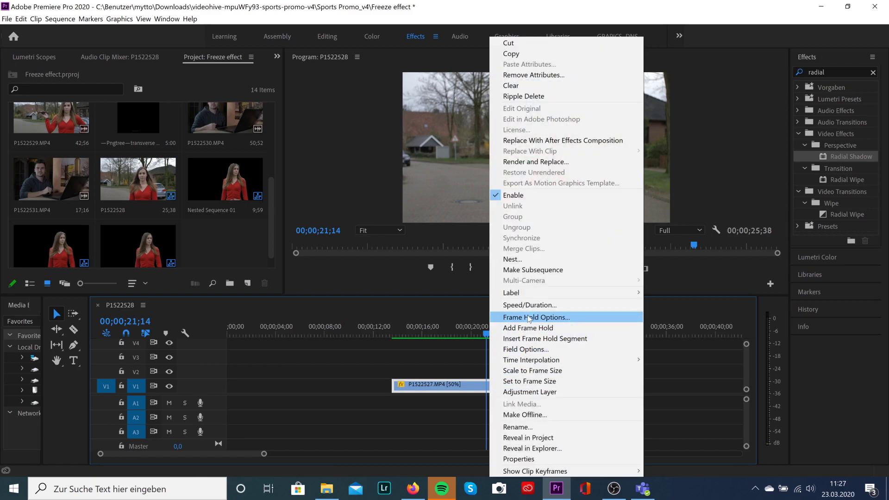
left_click(521, 328)
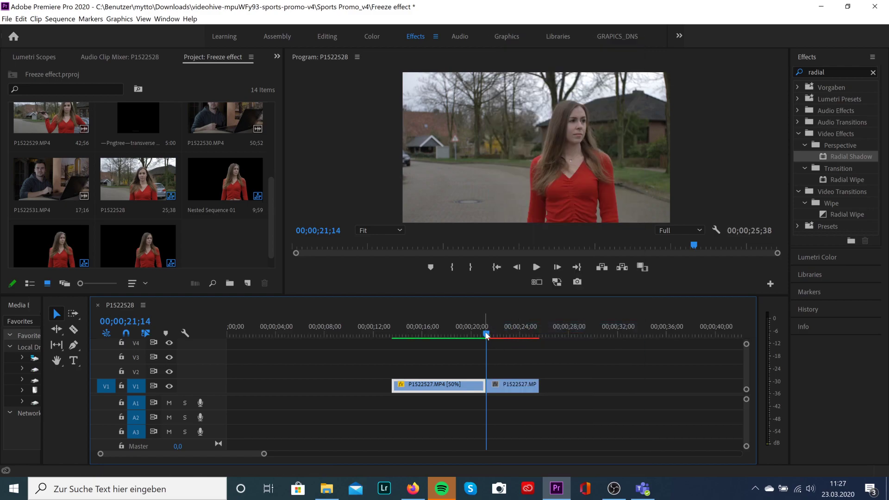
Extend the held-frame clip on V1 to 00;00;28;00 and duplicate it onto V2 directly above
left_click_drag(513, 337, 568, 365)
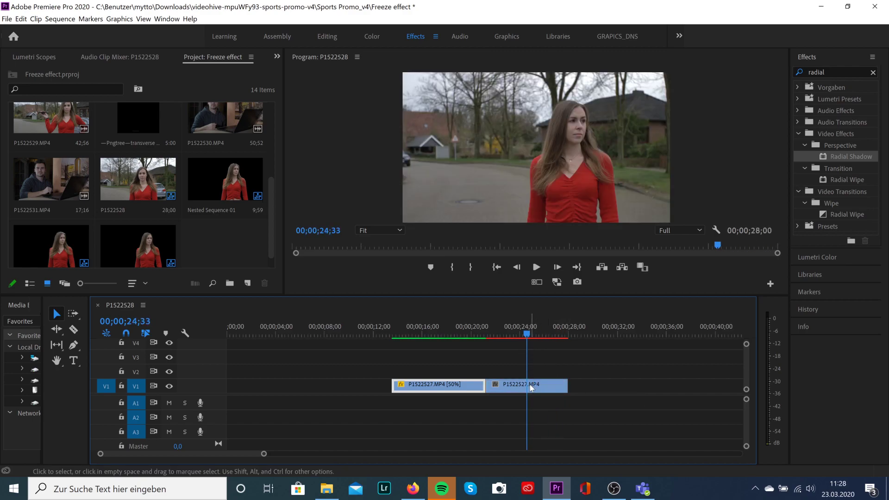
left_click_drag(531, 388, 530, 377)
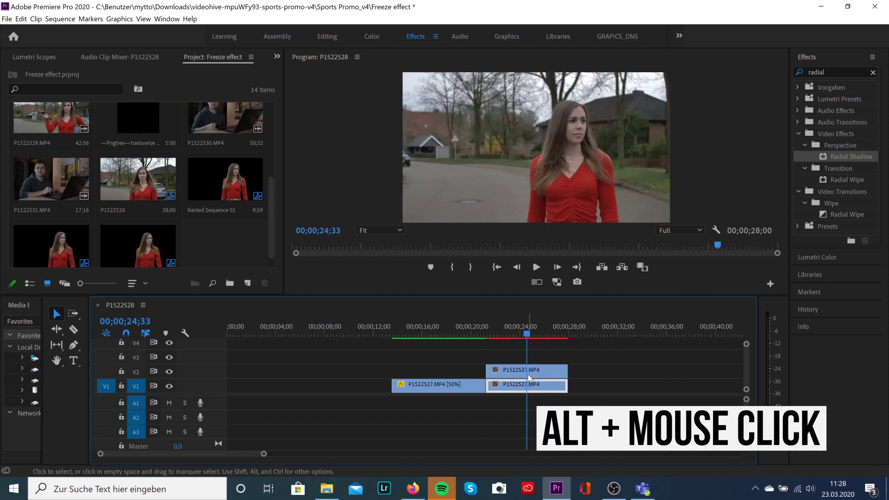
Start a pen-drawn opacity mask on the V2 freeze clip at 400% preview zoom, tracing up the woman's left arm from the frame's lower edge
left_click(520, 372)
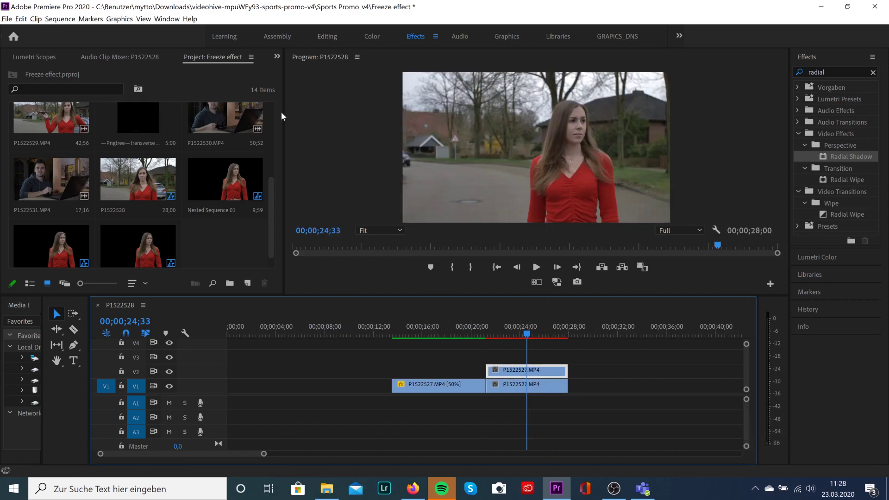
left_click(279, 56)
left_click(284, 69)
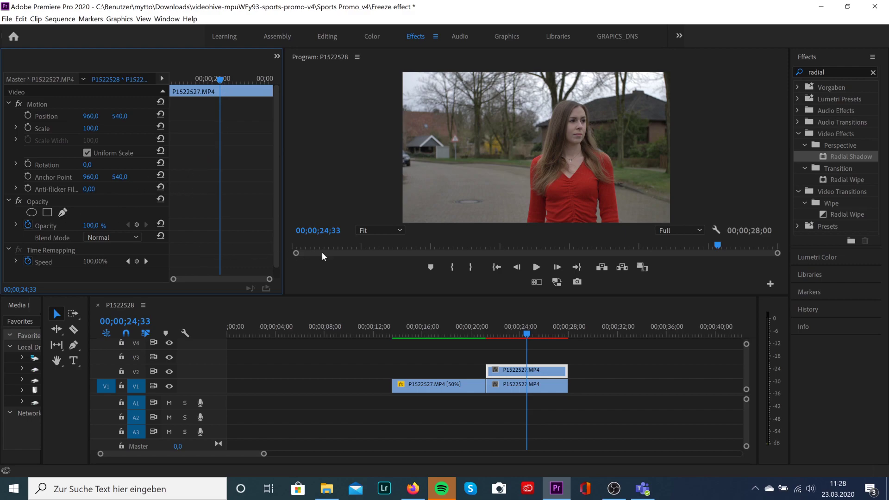
left_click(63, 212)
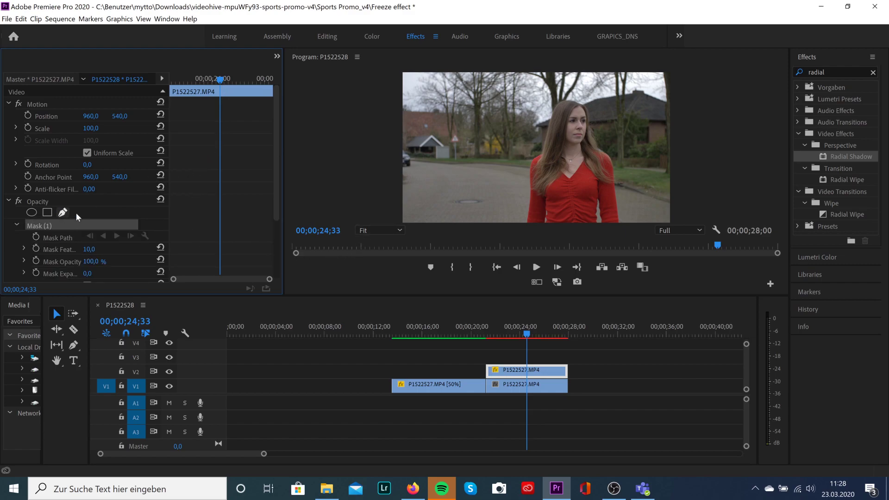
left_click(371, 231)
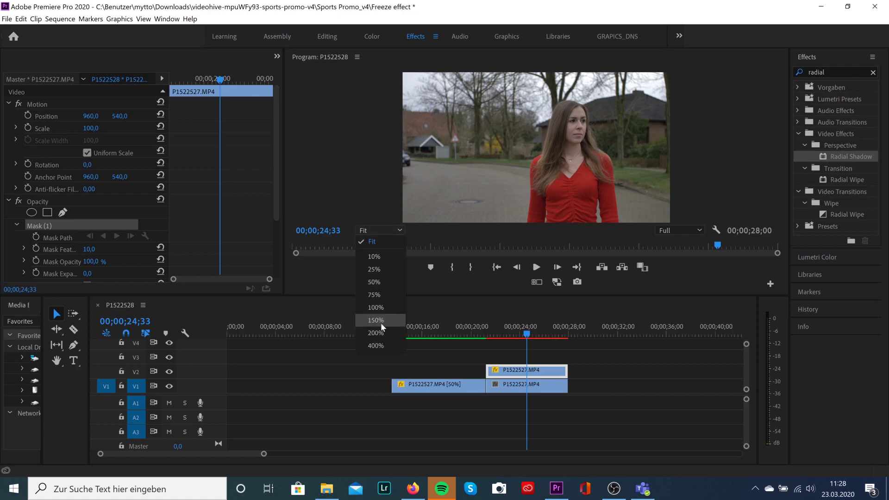
left_click(382, 345)
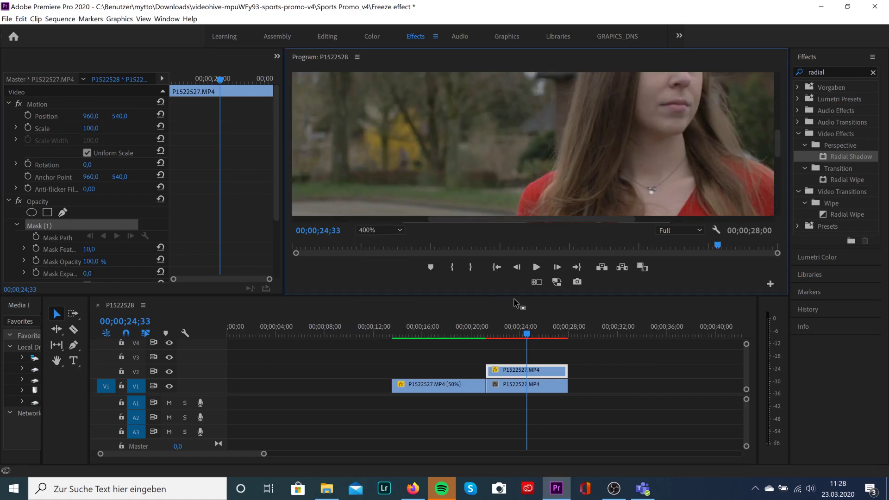
left_click_drag(517, 296, 518, 379)
left_click_drag(635, 301, 674, 306)
left_click_drag(779, 224, 781, 263)
left_click(706, 281)
left_click(703, 249)
left_click(698, 213)
left_click(691, 147)
Continue the mask outline from her left shoulder along the hair and over the top of the head
scroll(695, 239, "up", 3)
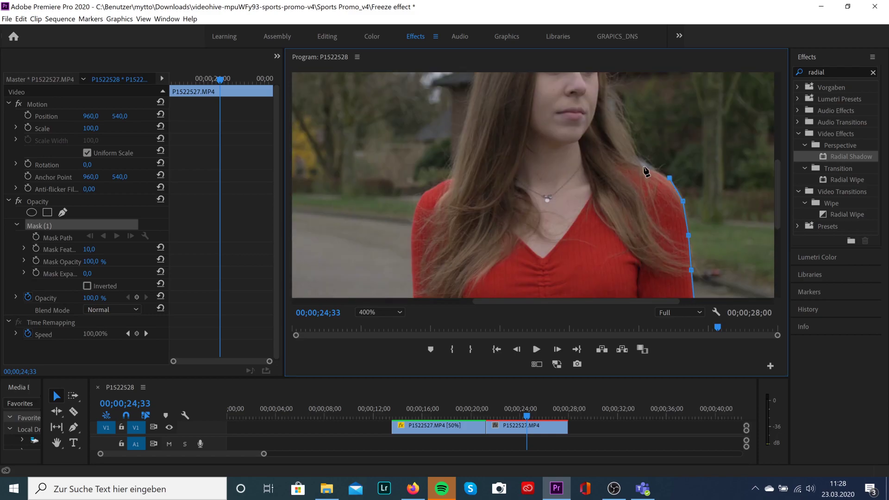
scroll(638, 229, "up", 3)
left_click(598, 107)
left_click(586, 94)
left_click_drag(777, 195, 776, 176)
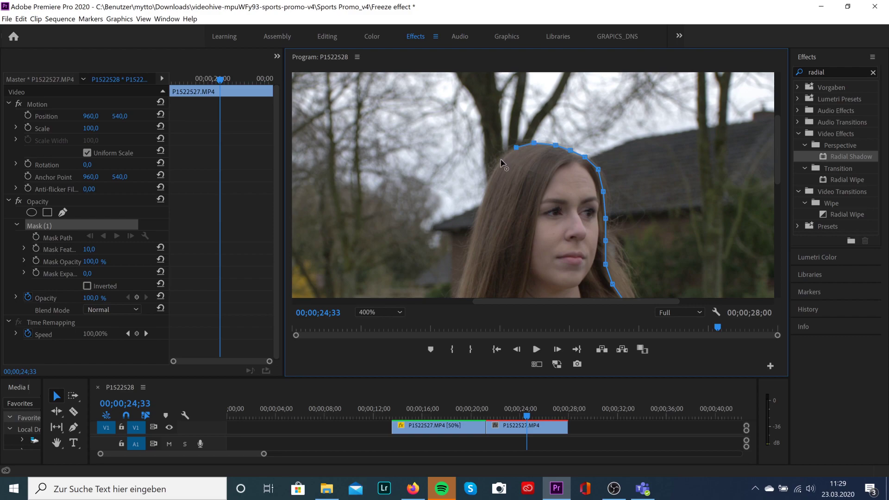
Trace the mask down her other side and along the lower edge, following the gaps between arms and torso, and close the outline
scroll(477, 229, "down", 4)
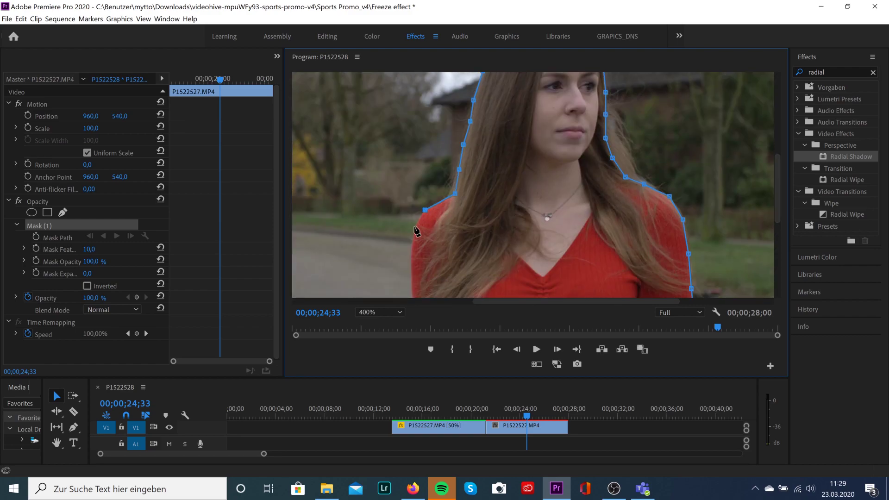
scroll(409, 219, "down", 6)
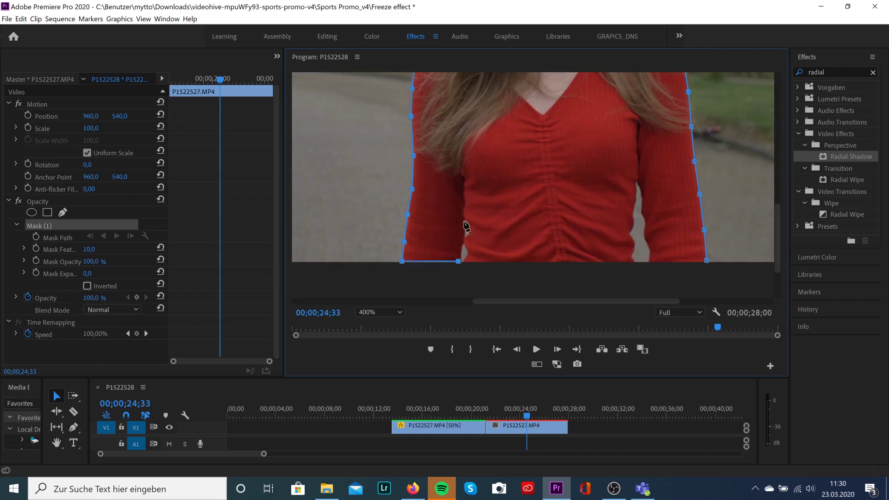
left_click(478, 256)
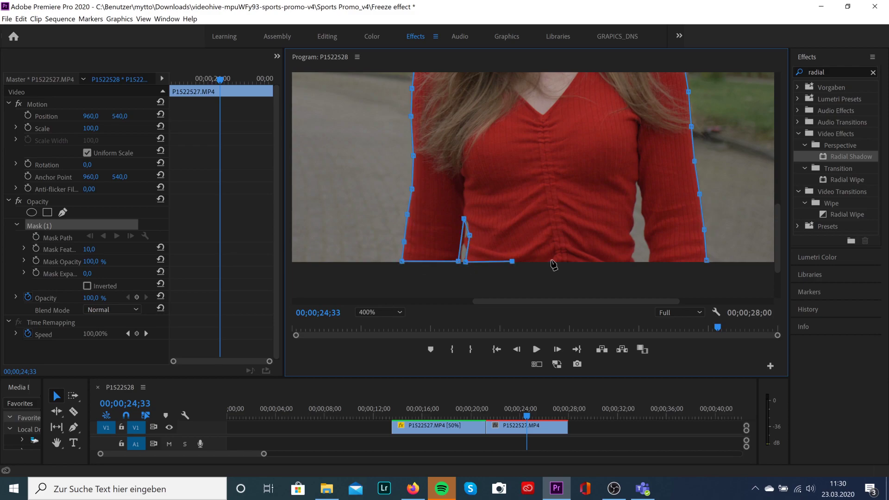
left_click(631, 224)
left_click(633, 201)
left_click(637, 179)
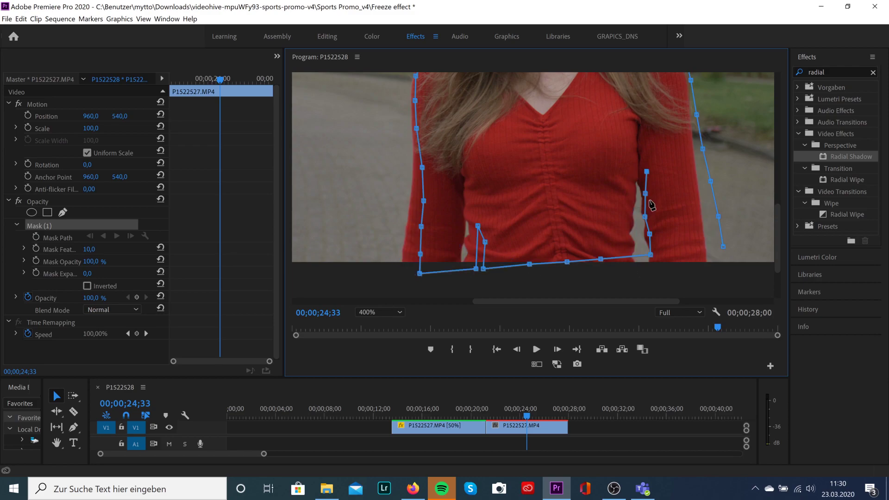
left_click(642, 201)
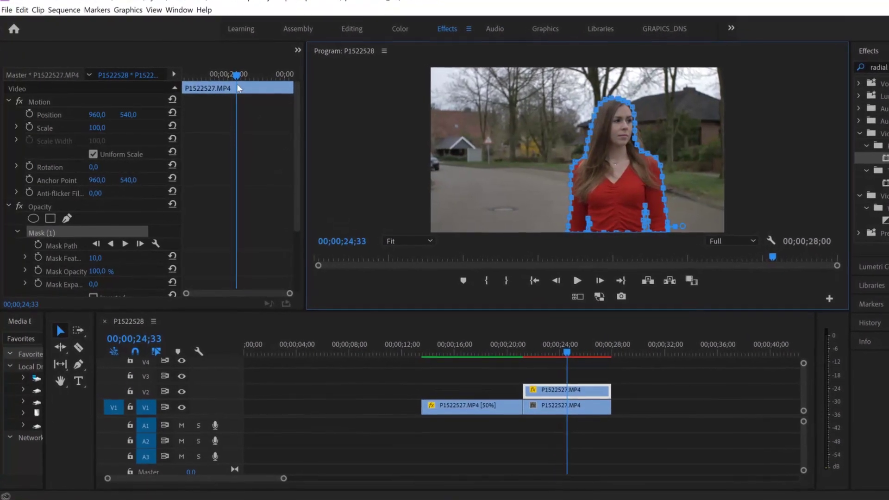
Enable keyframing for the V2 clip's Scale and Position at the clip start, 00;00;21;14
left_click_drag(228, 77, 185, 69)
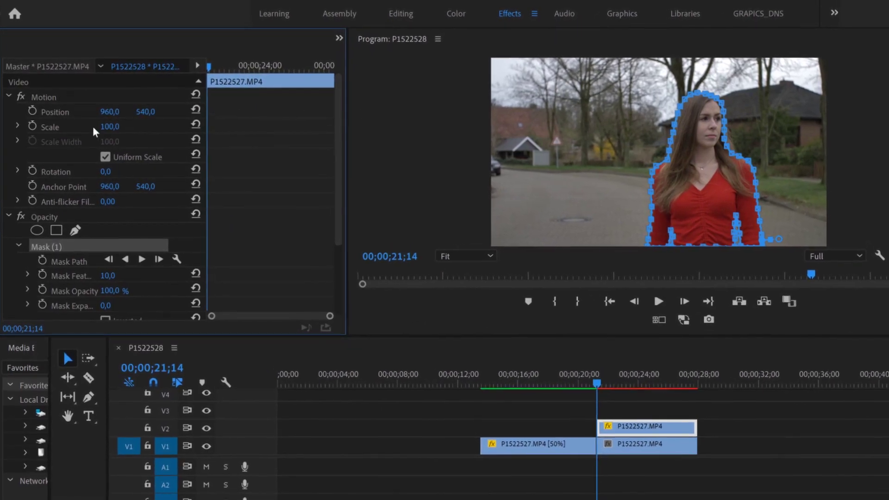
left_click(34, 126)
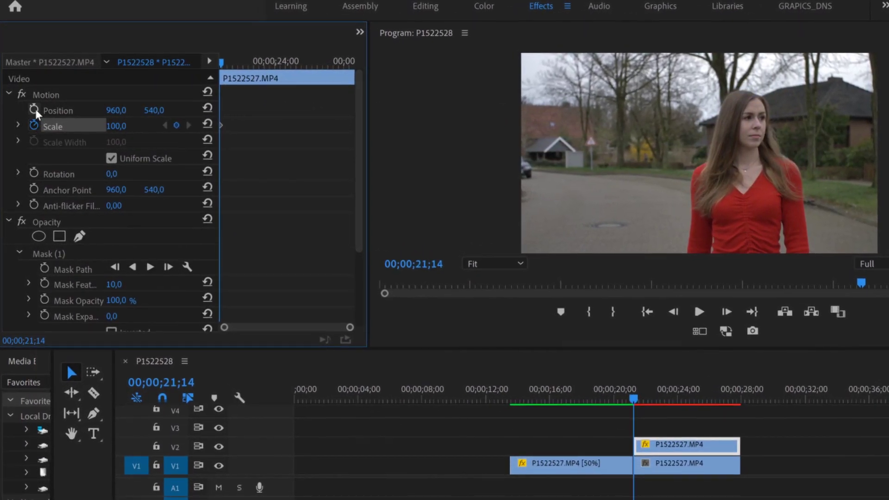
left_click(34, 110)
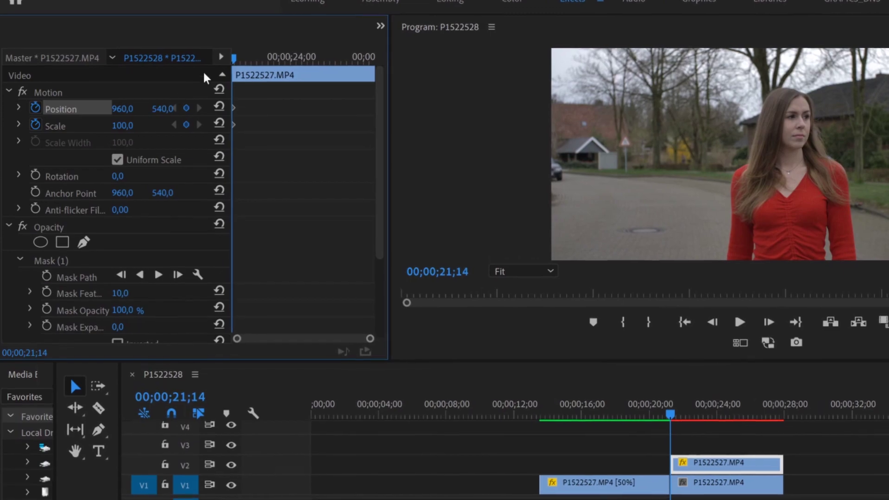
At 00;00;26;20, keyframe the V2 clip's Scale at 168 and its Position at 890, 583
left_click_drag(242, 54, 356, 79)
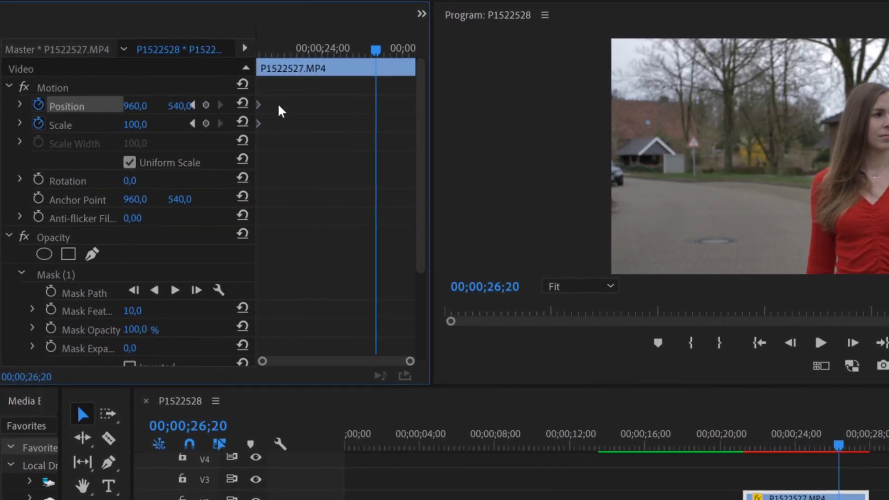
left_click_drag(138, 125, 201, 124)
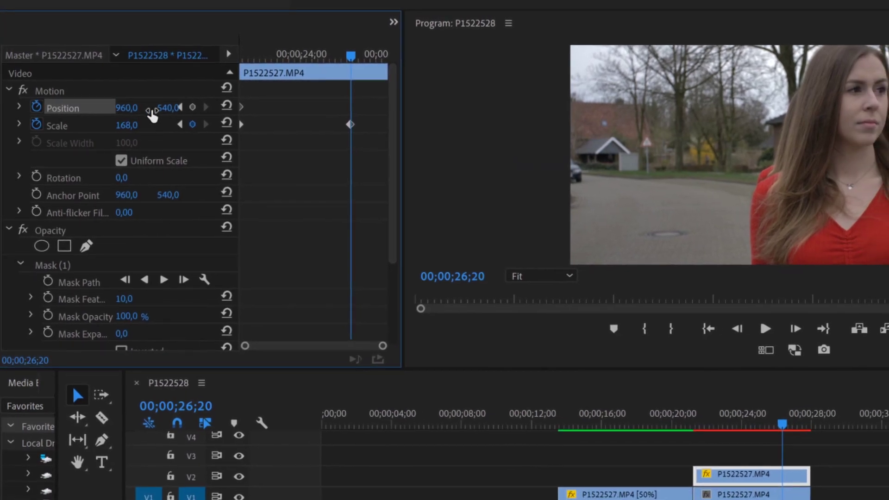
left_click_drag(122, 110, 160, 113)
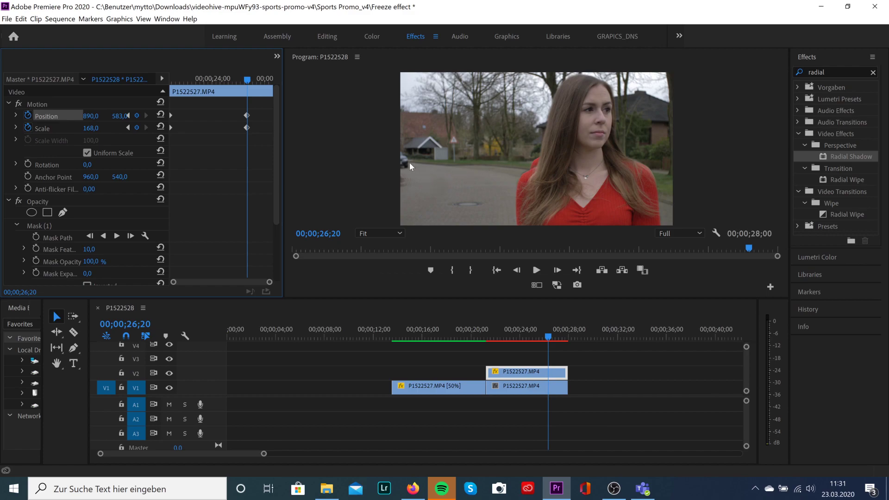
Apply Ease In temporal interpolation to the Position and Scale keyframes at 00;00;26;20
left_click_drag(229, 109, 257, 130)
right_click(248, 130)
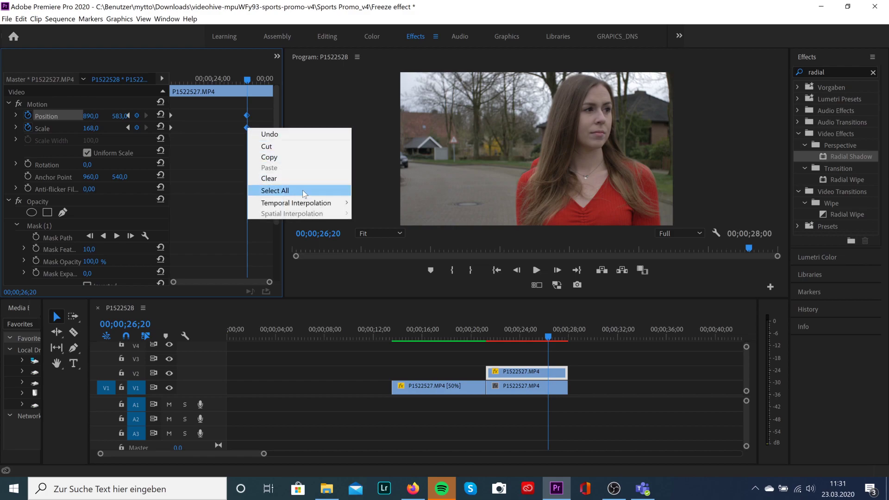
mouse_move(319, 206)
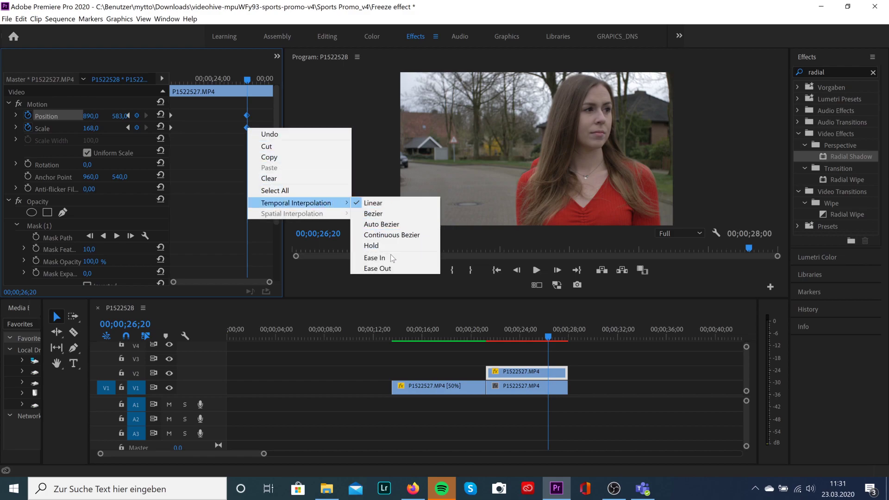
left_click(391, 259)
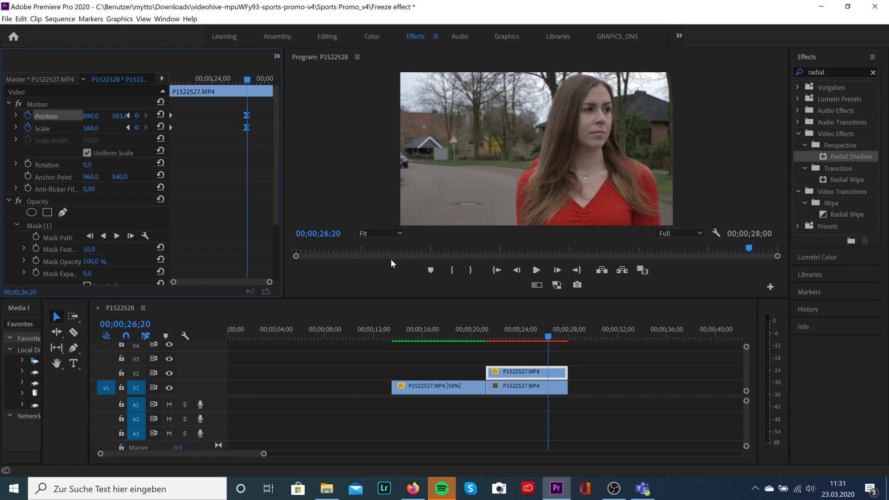
Apply Ease Out temporal interpolation to the Position and Scale keyframes at the clip start
right_click(170, 127)
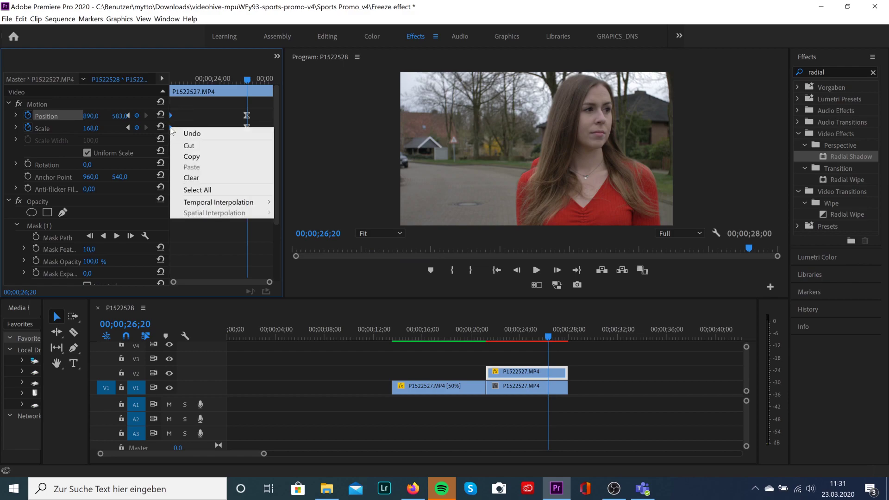
mouse_move(236, 203)
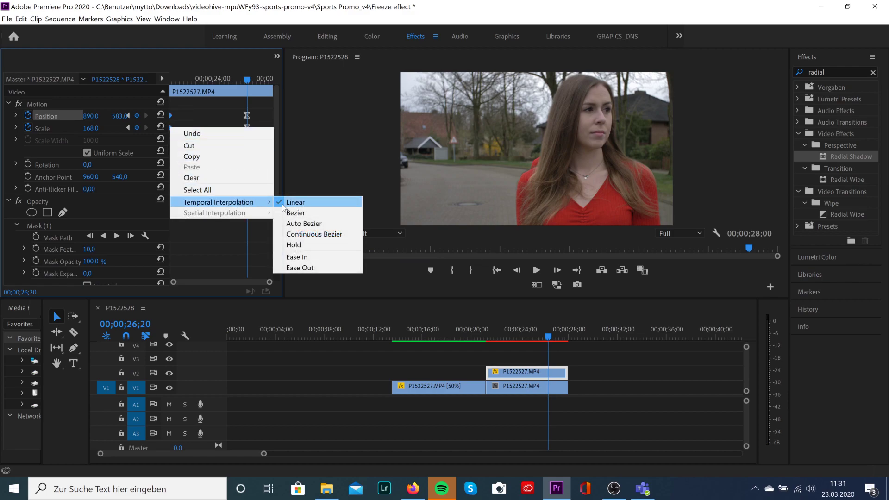
left_click(300, 268)
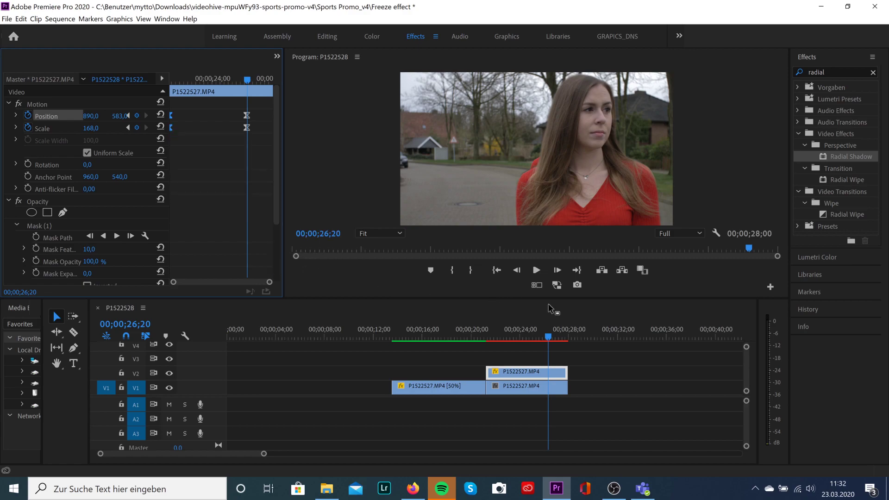
Find the Black & White video effect by searching "black &" and apply it to the freeze clip on V1
left_click(873, 72)
left_click(847, 69)
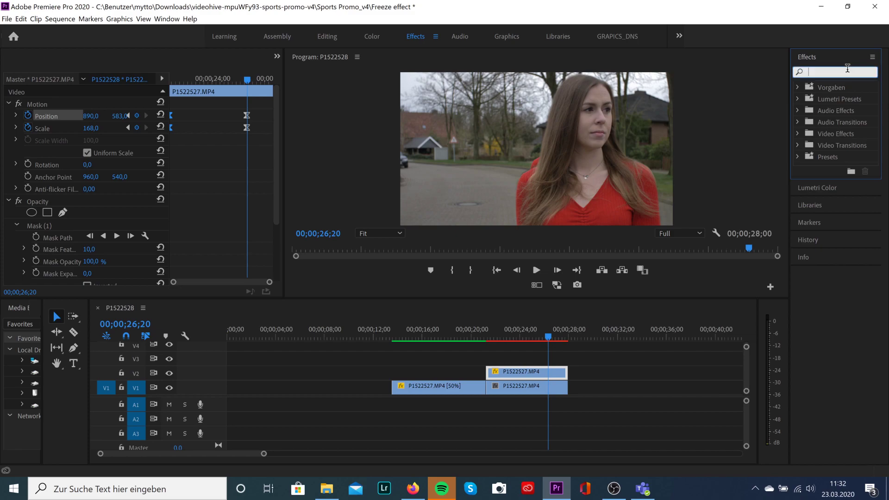
type("bla")
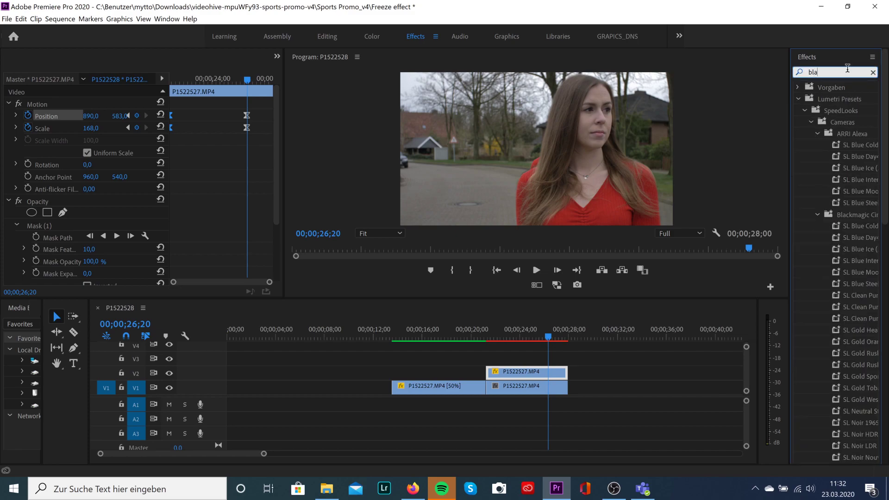
type("ck &")
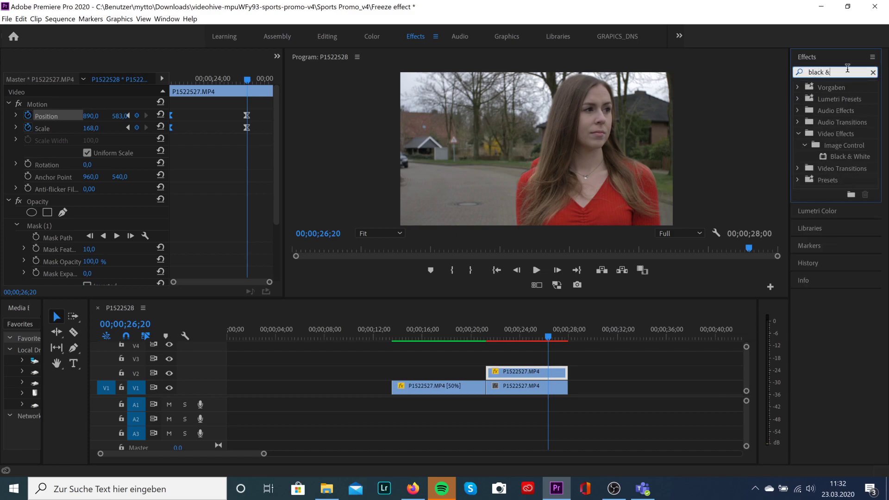
left_click_drag(841, 159, 827, 168)
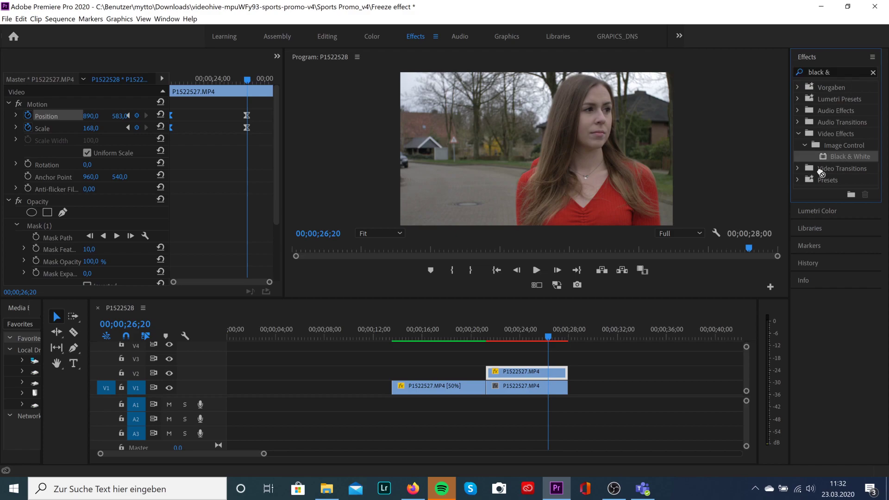
left_click_drag(577, 349, 525, 391)
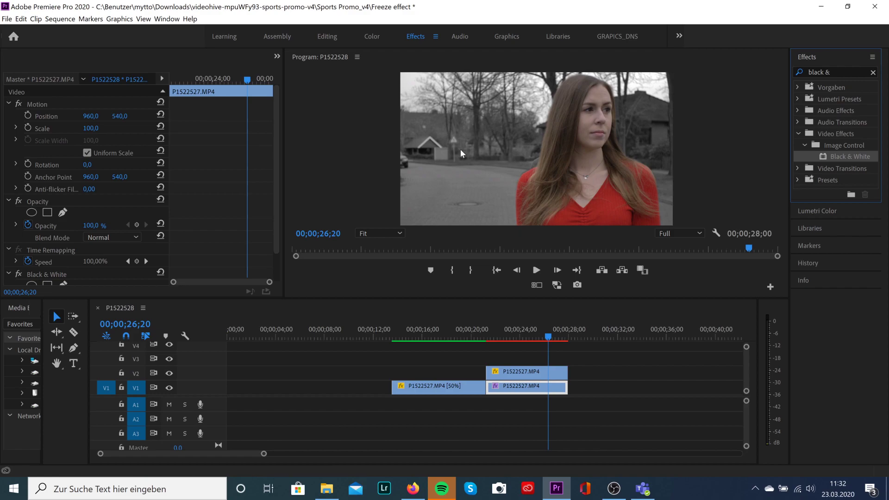
Find the Gaussian Blur video effect by searching "gaus" and apply it to the freeze clip on V1
left_click(873, 73)
left_click(850, 71)
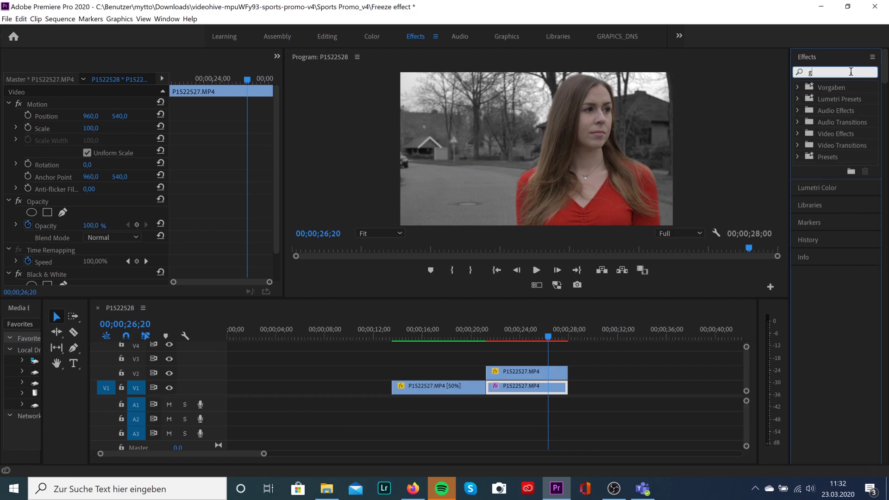
type("gaus")
left_click(848, 157)
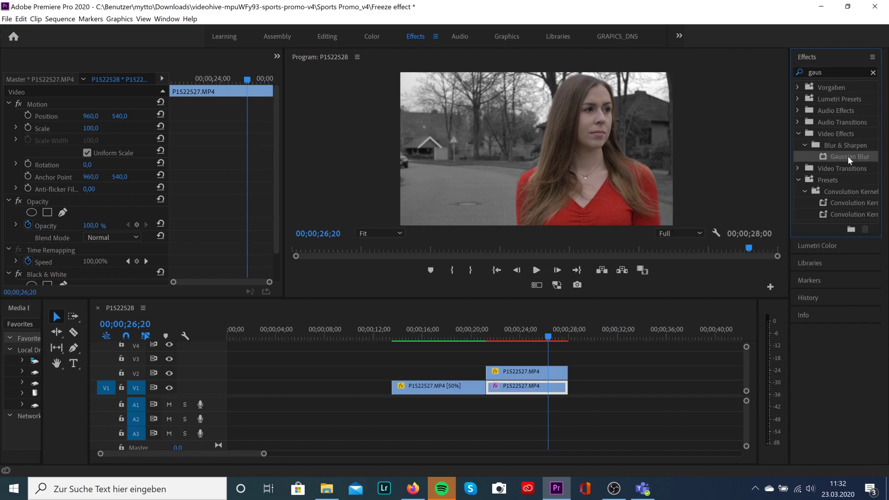
left_click_drag(580, 351, 529, 391)
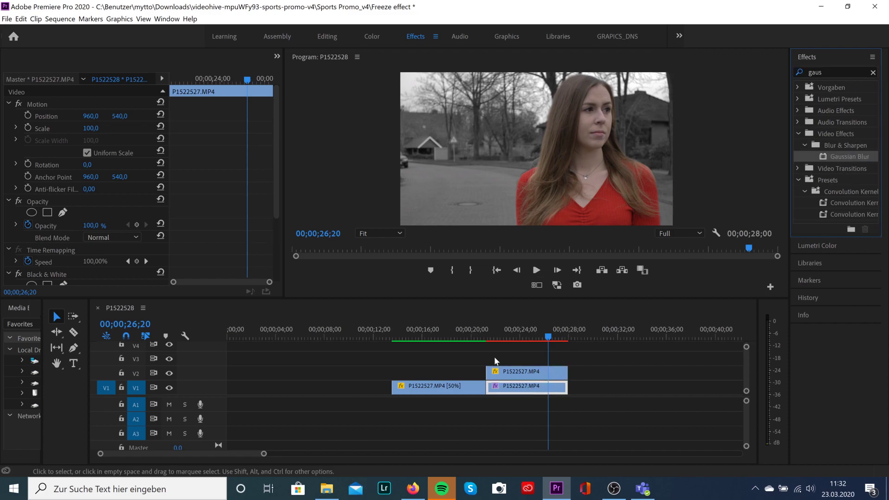
Set the Gaussian Blur's Blurriness to 25 and enable Repeat Edge Pixels on the V1 freeze clip
scroll(273, 185, "down", 1)
scroll(272, 187, "down", 3)
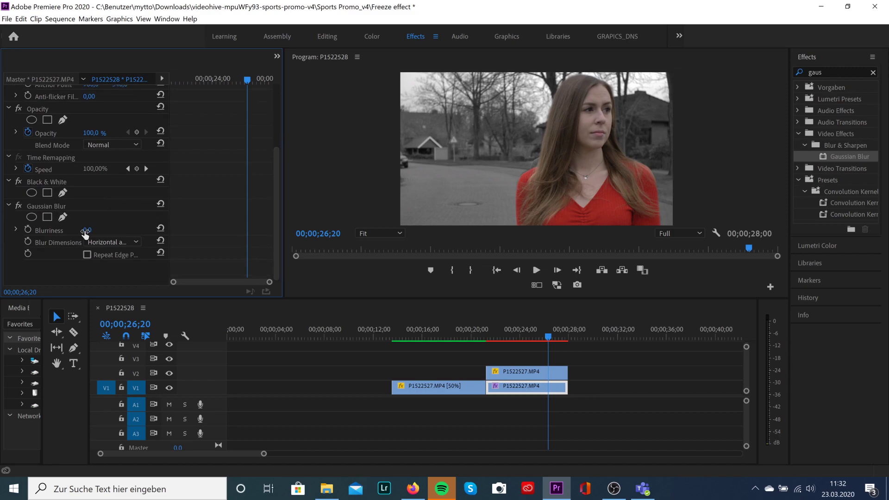
left_click_drag(87, 230, 100, 230)
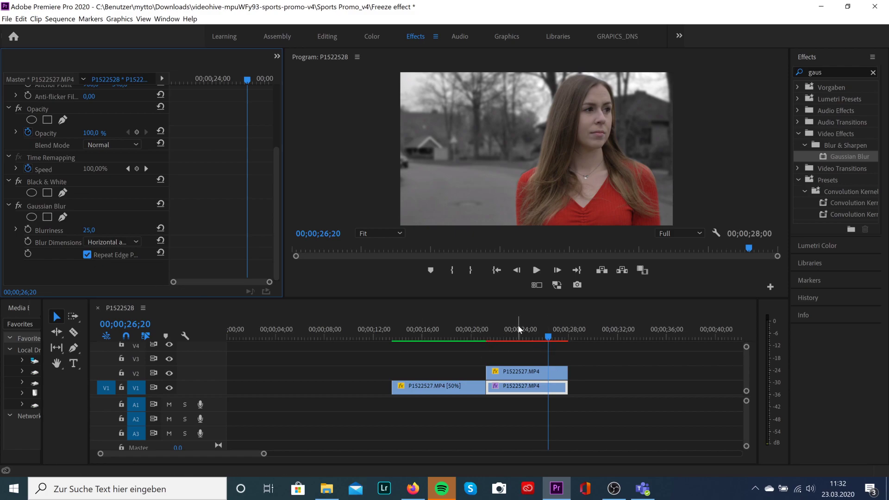
Nest the masked freeze clip on V2, keeping the suggested sequence name
left_click(526, 371)
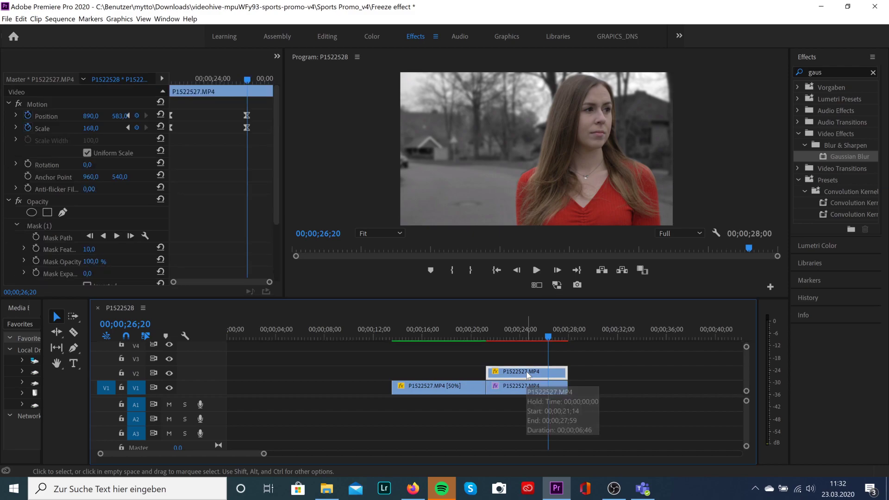
right_click(526, 371)
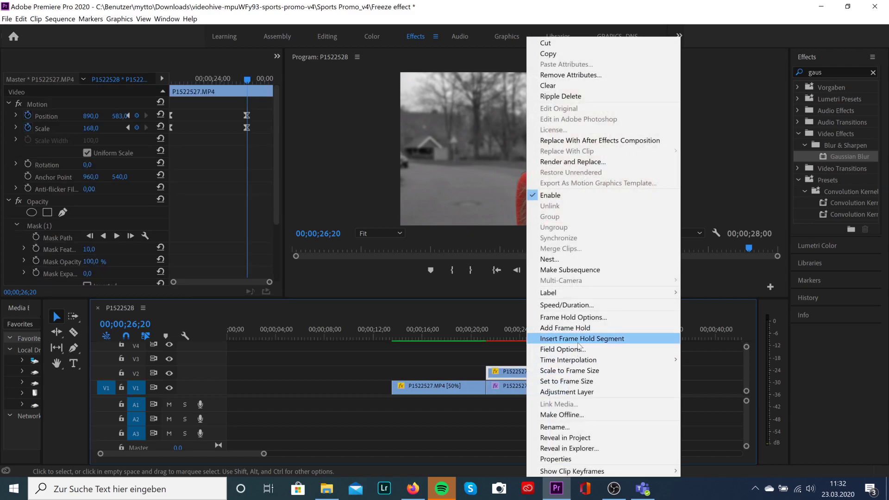
left_click(565, 262)
left_click(418, 256)
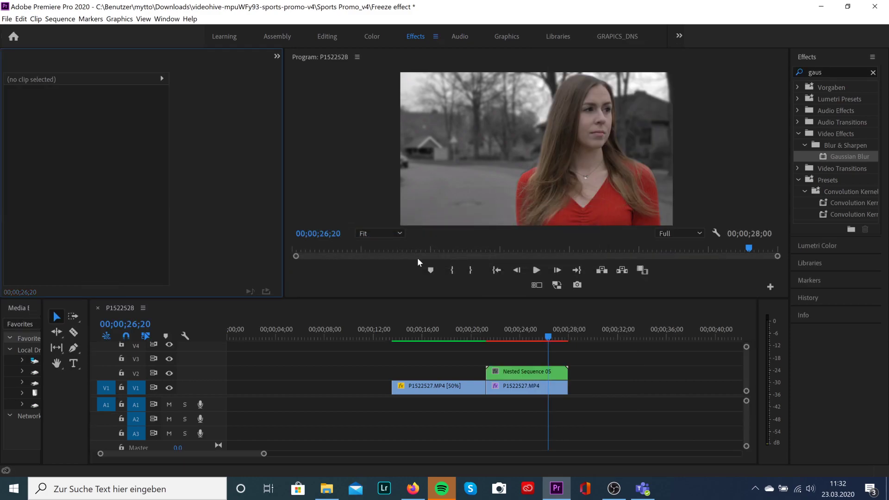
Find the Radial Shadow video effect by searching "radial" and apply it to the nested sequence on V2
left_click(872, 72)
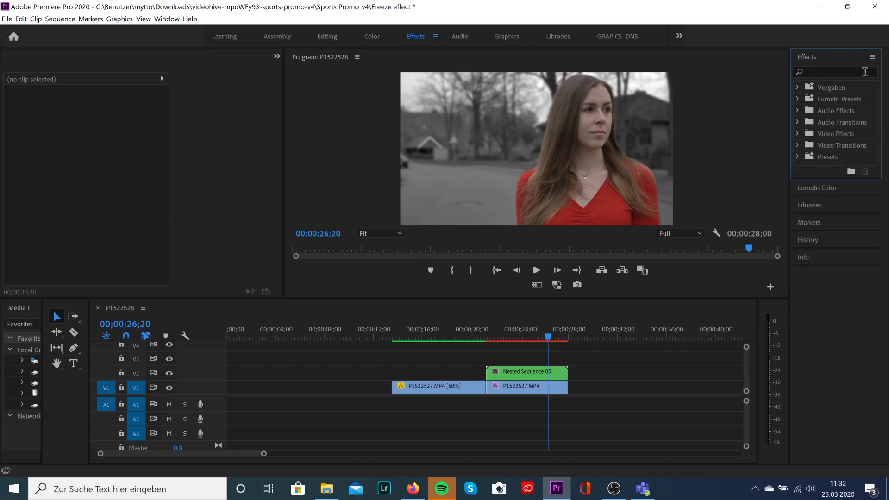
left_click(853, 73)
type("radial")
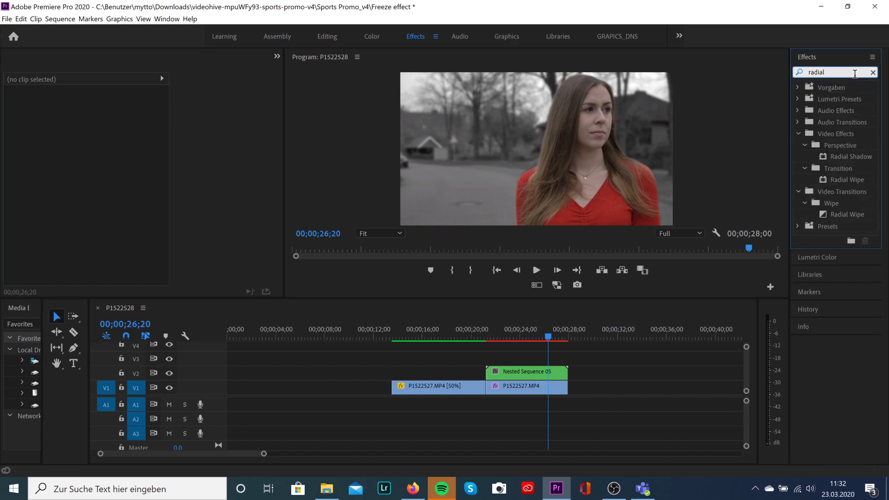
left_click_drag(857, 156, 522, 372)
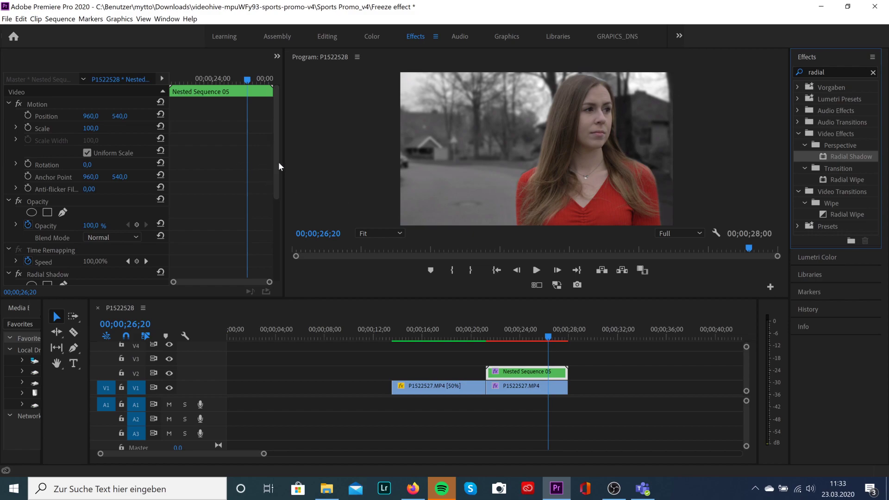
Set the Radial Shadow's Opacity to 100% and its Light Source to 1308, 763 to outline the woman evenly
left_click_drag(278, 162, 274, 247)
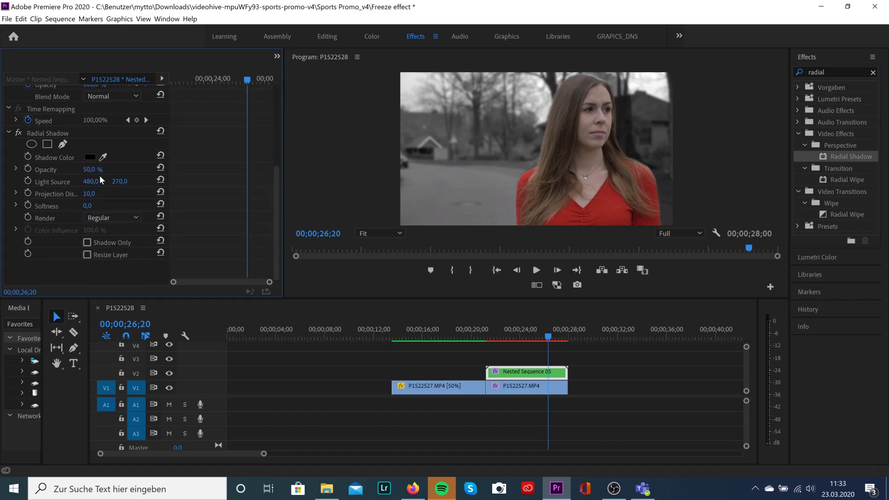
left_click_drag(86, 170, 113, 169)
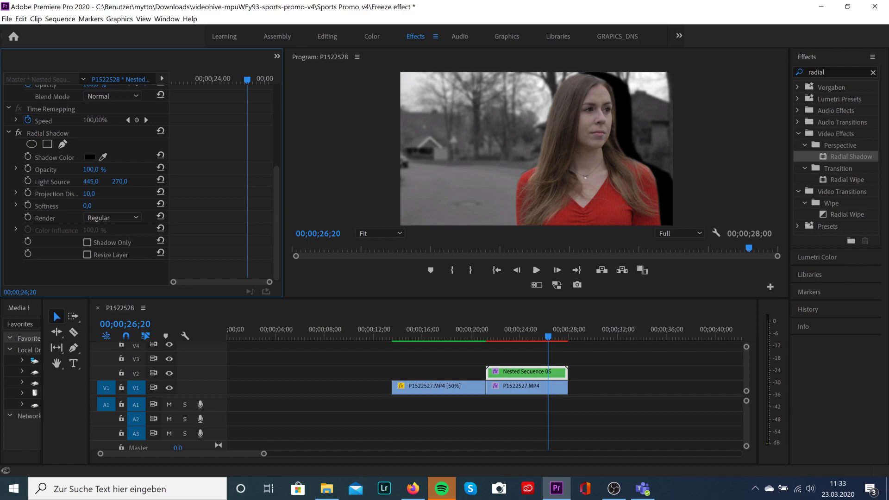
left_click_drag(88, 181, 131, 181)
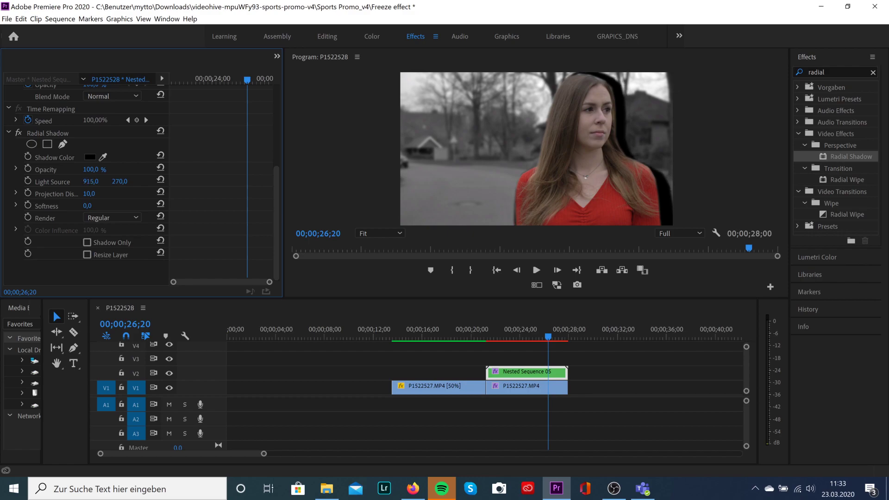
left_click_drag(240, 181, 416, 181)
left_click_drag(119, 181, 251, 181)
left_click_drag(88, 181, 18, 182)
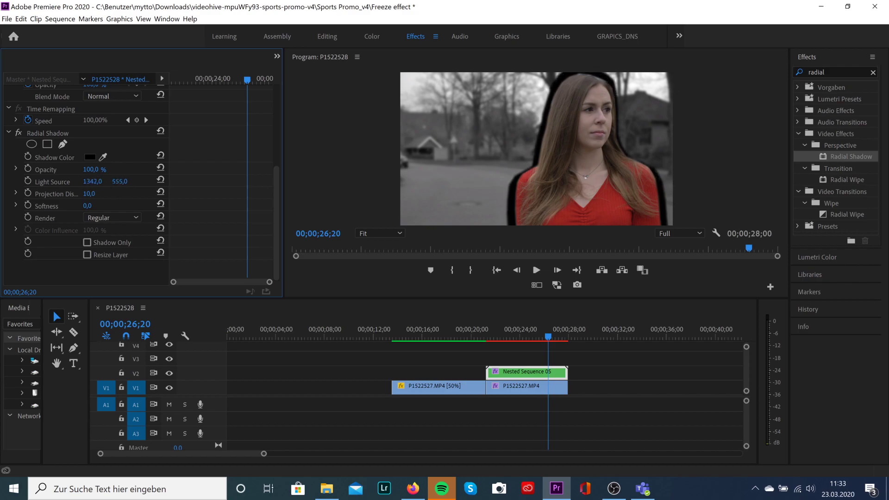
left_click_drag(123, 182, 219, 182)
left_click_drag(92, 182, 77, 182)
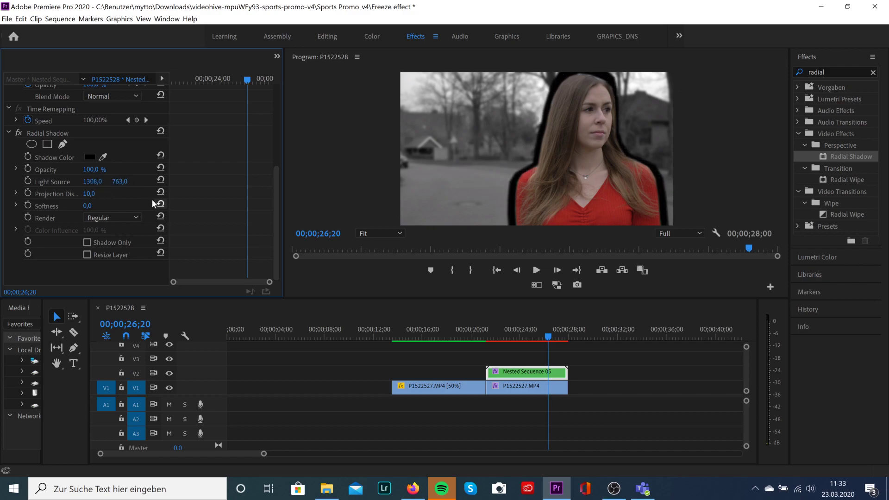
Set the Radial Shadow's Projection Distance to 5
left_click(93, 193)
type("5")
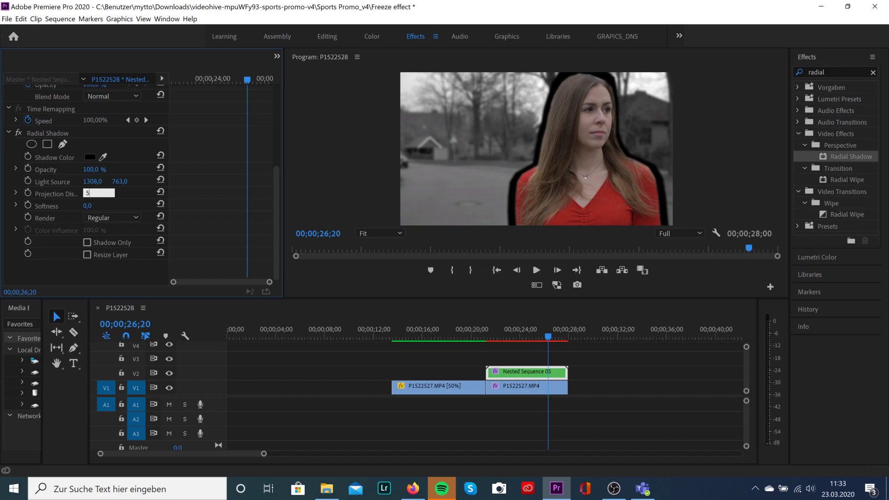
key("Return")
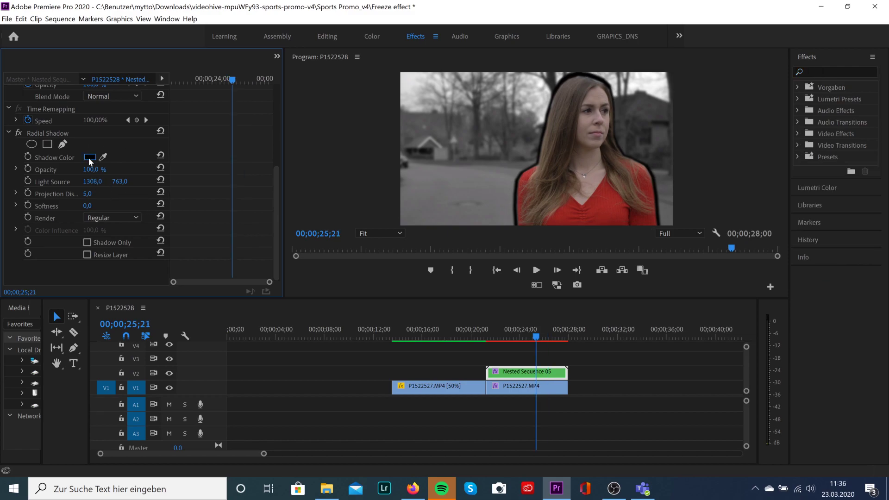
Change the Radial Shadow's Shadow Color to the near-white FAF5F5
left_click(90, 157)
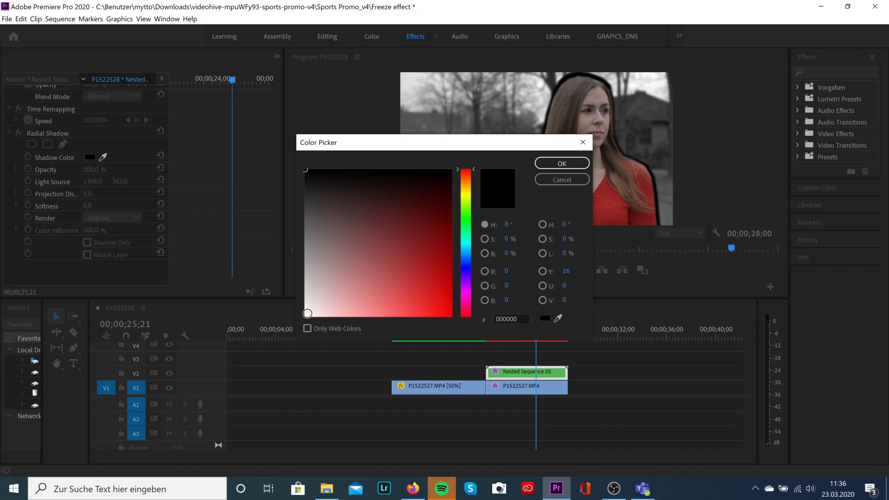
left_click(307, 313)
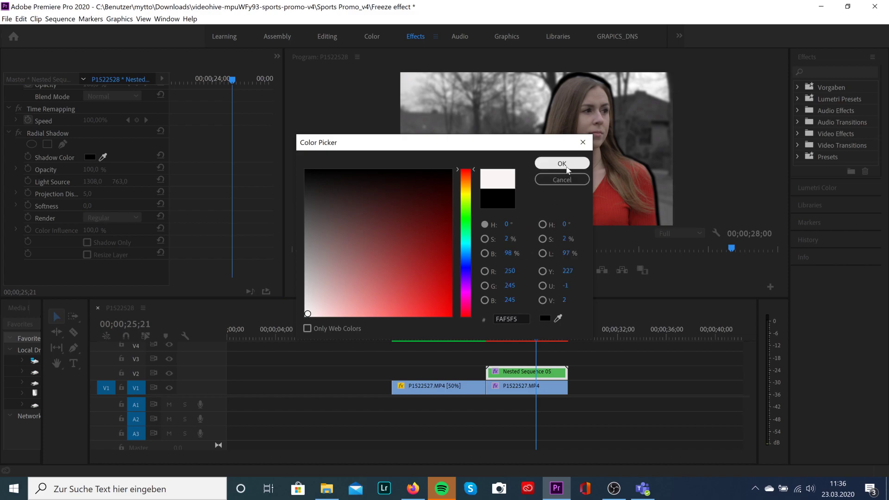
left_click(562, 163)
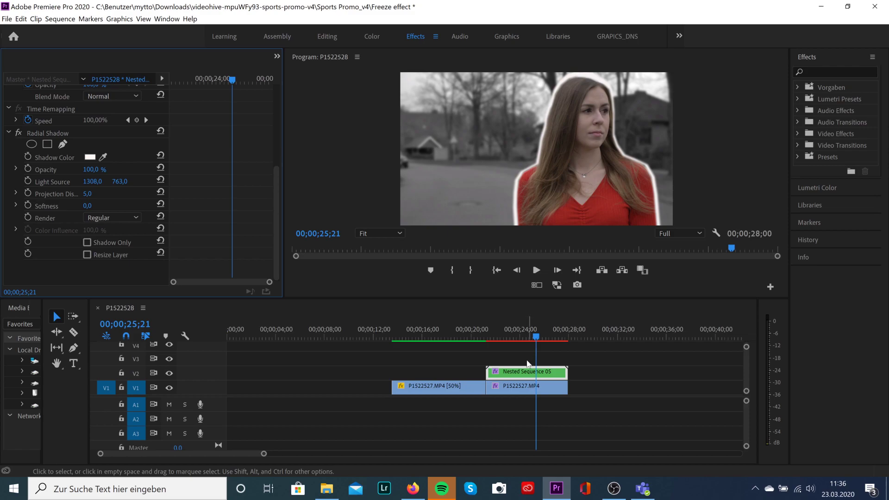
Move the nested sequence to V4 and place the Pngtree transverse black ink image on V2, spanning the whole freeze clip
left_click_drag(523, 374, 524, 352)
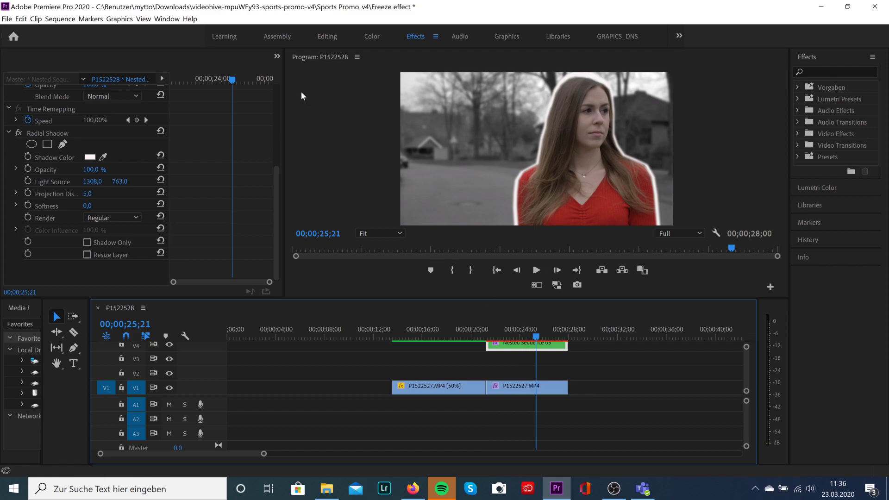
left_click(276, 56)
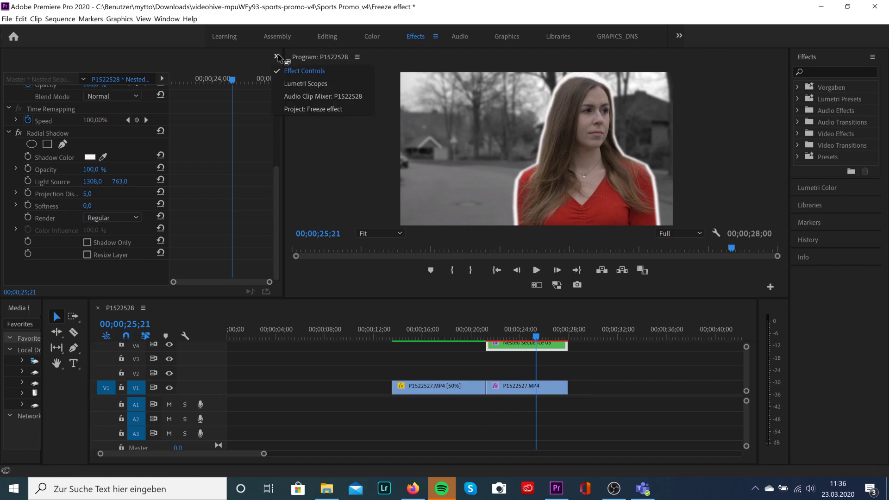
left_click(310, 110)
left_click_drag(131, 109, 491, 374)
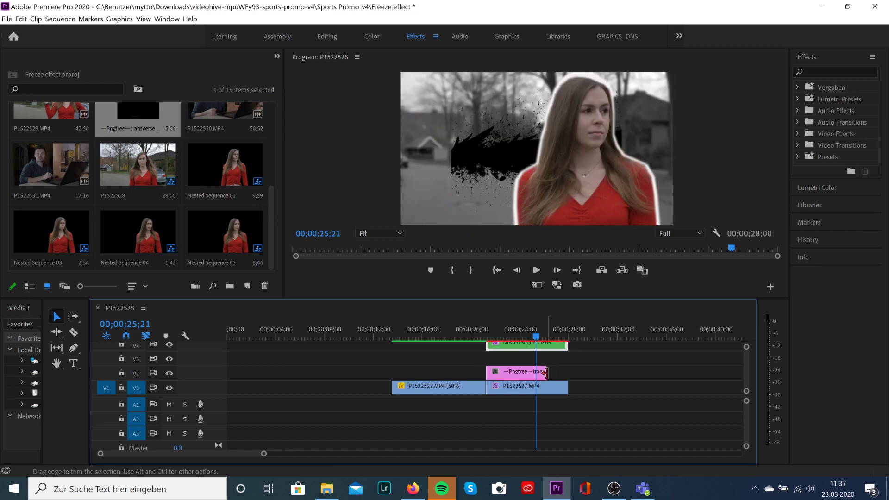
left_click_drag(545, 372, 562, 373)
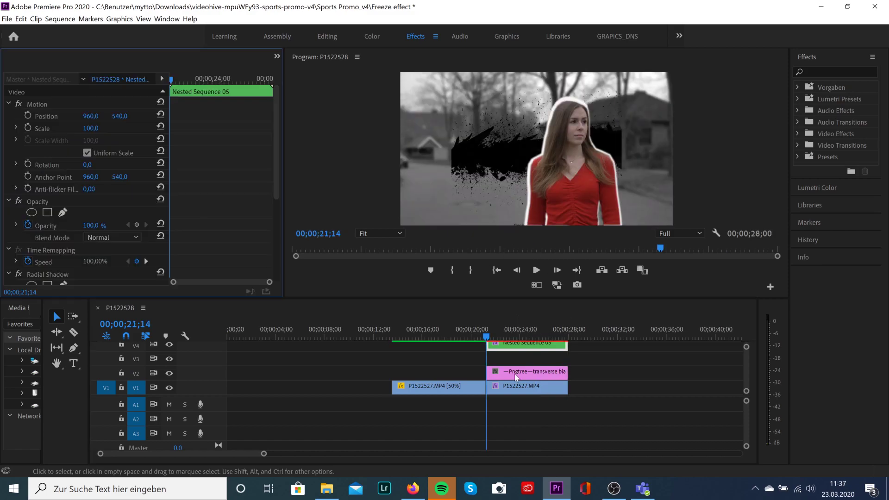
Set the ink image's Position to 960, 447 and keyframe its Scale from 260 at 00;00;21;14 to 206 at 00;00;25;53
left_click(514, 373)
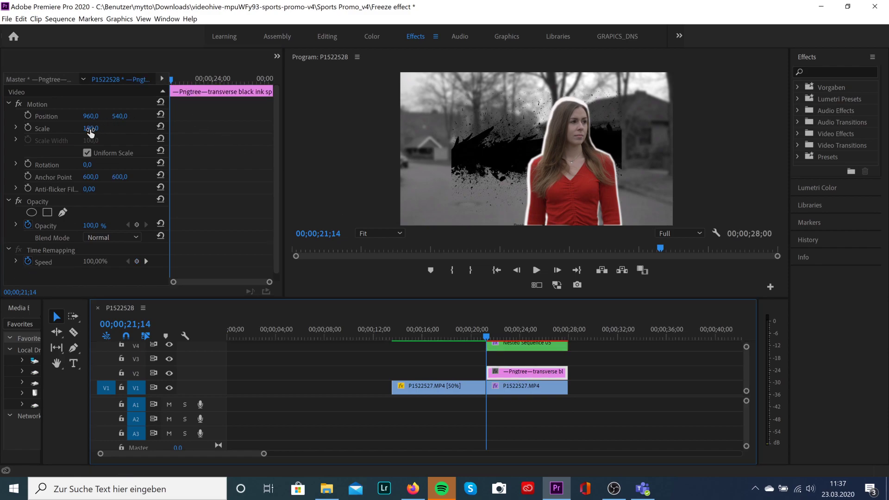
mouse_move(90, 130)
left_mouse_down()
mouse_move(143, 131)
mouse_move(74, 120)
mouse_move(109, 131)
left_mouse_up()
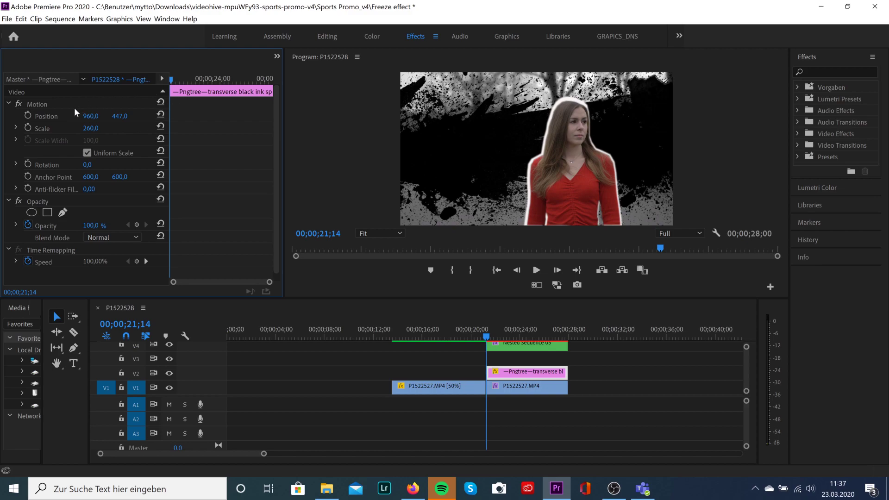
left_click(27, 129)
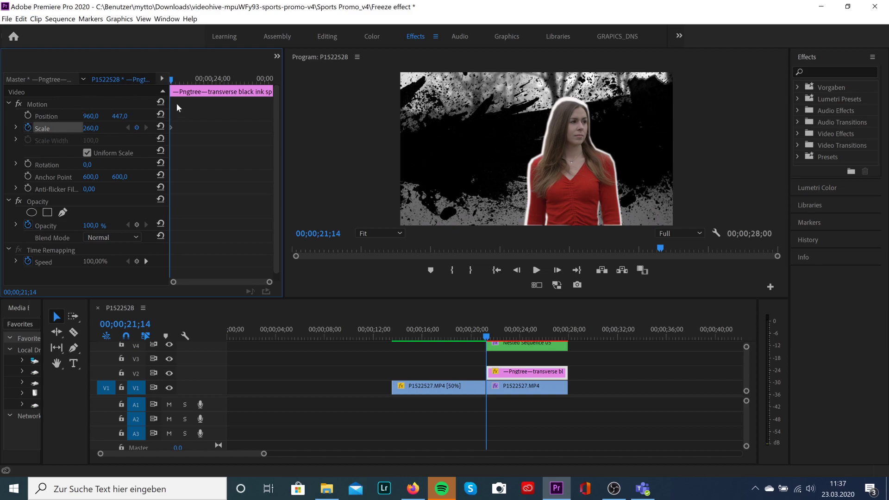
left_click_drag(172, 83, 242, 101)
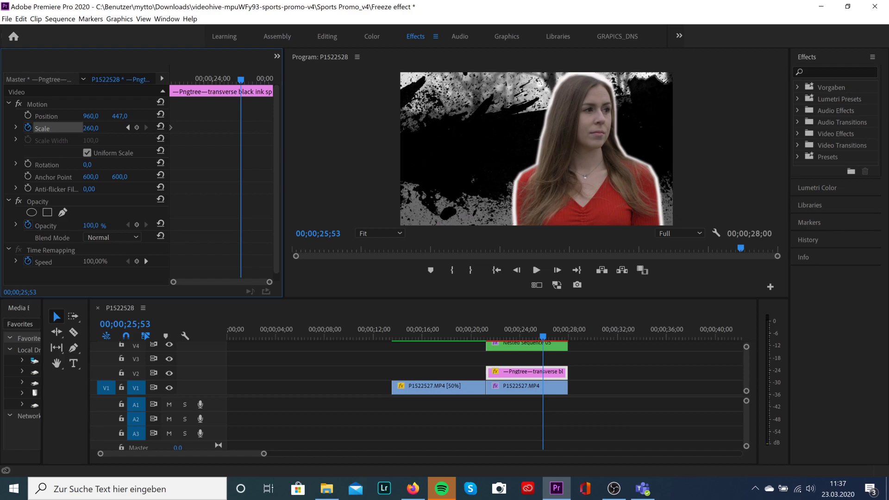
left_click_drag(91, 129, 66, 127)
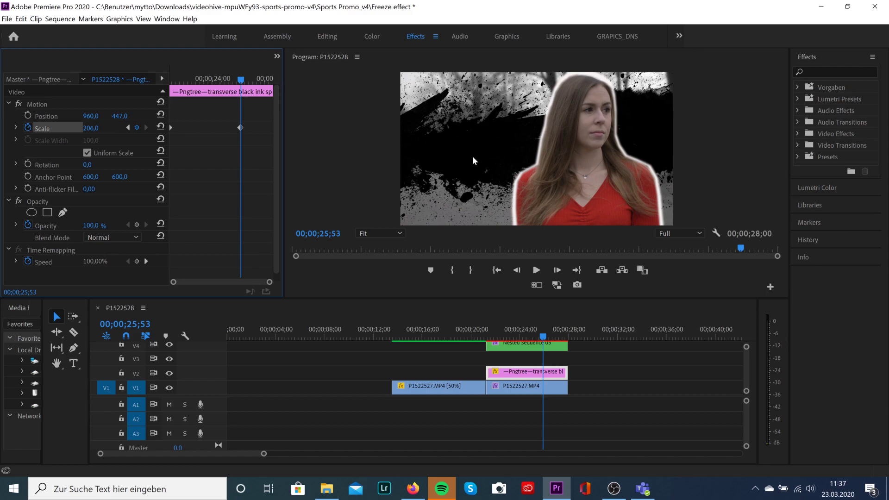
Find the Change to Color video effect by searching "change" and apply it to the ink image on V2
left_click(833, 72)
type("change")
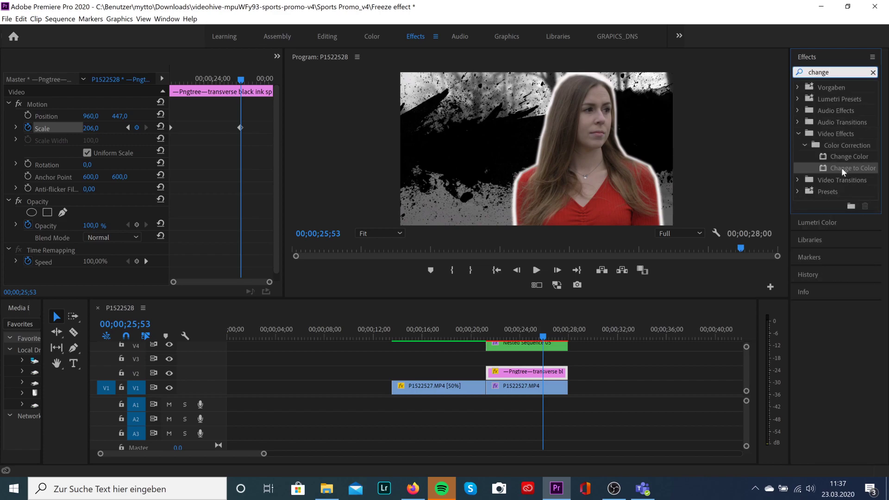
left_click_drag(840, 167, 522, 370)
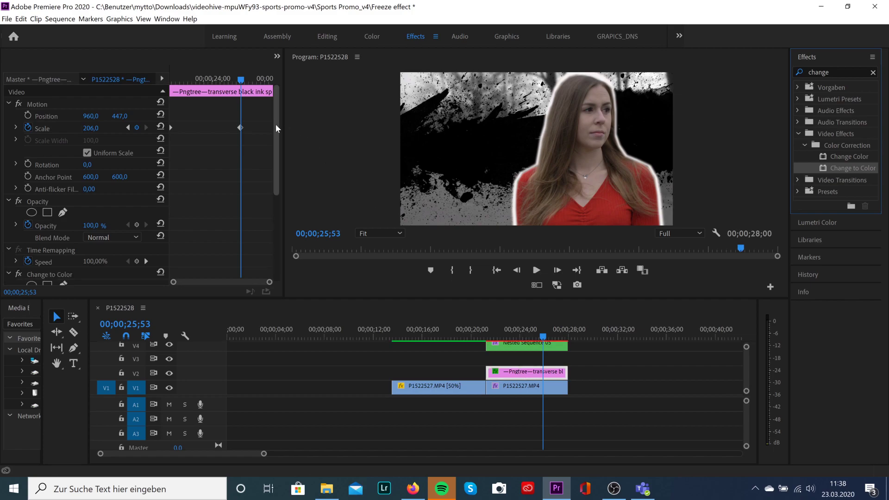
In Change to Color, sample the ink's black as From and the sweater's red as To, and set Change to Hue, Lightness & Saturation
left_click_drag(275, 124, 273, 218)
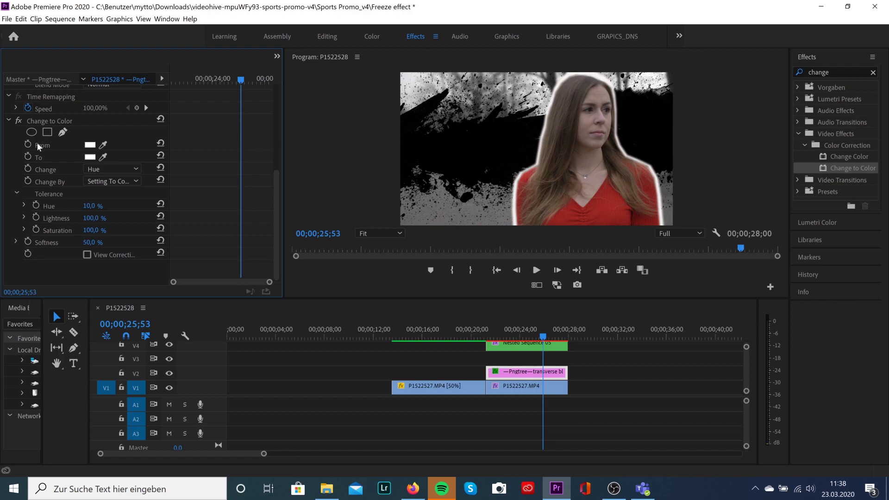
left_click(103, 145)
left_click(466, 147)
left_click(103, 156)
left_click(606, 208)
left_click(118, 168)
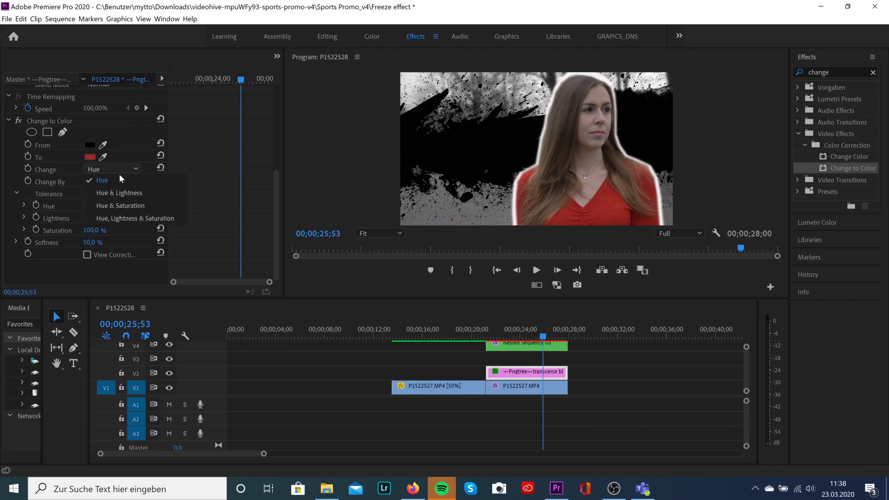
left_click(131, 217)
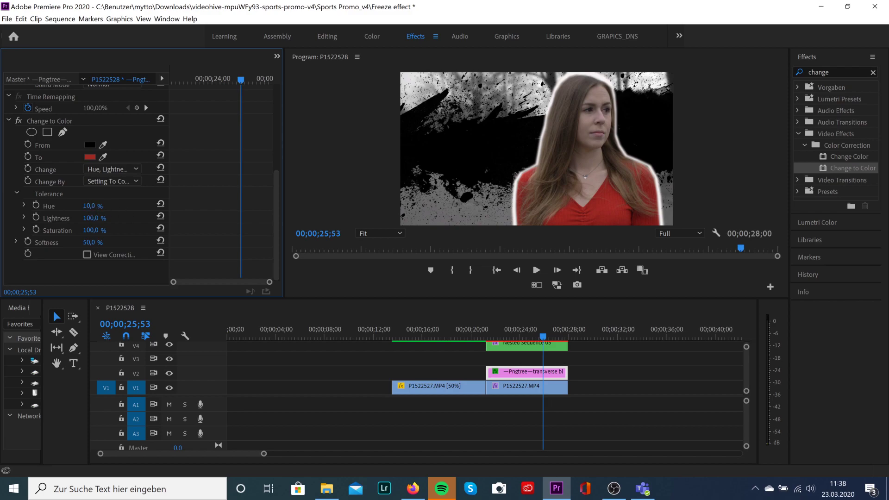
Raise the Hue tolerance of the ink image's Change to Color effect to 100%
left_click_drag(93, 206, 121, 206)
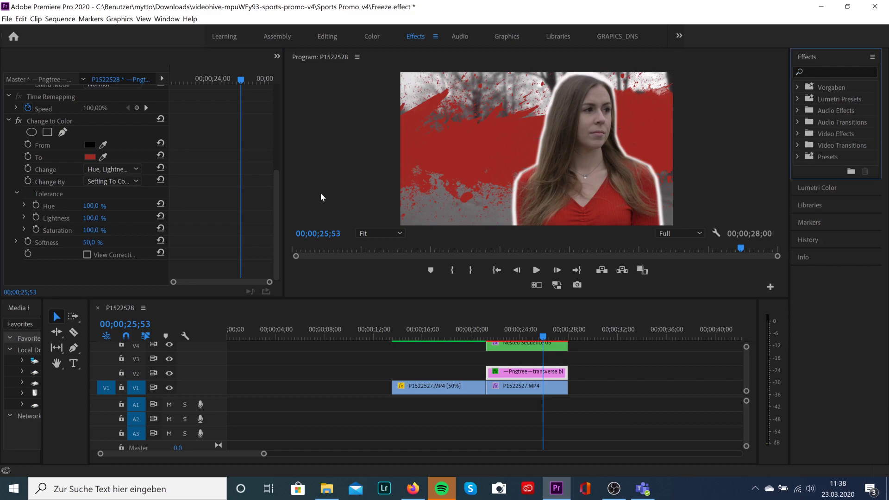
Add the text "Camera Girl" over the red ink splash and fit its clip on V3 to the freeze clip's length, beneath the nested sequence
left_click(74, 363)
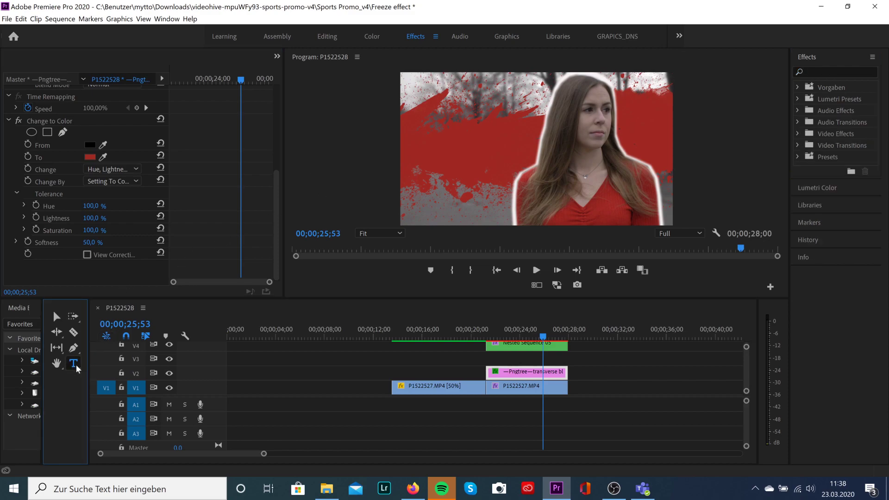
left_click(419, 147)
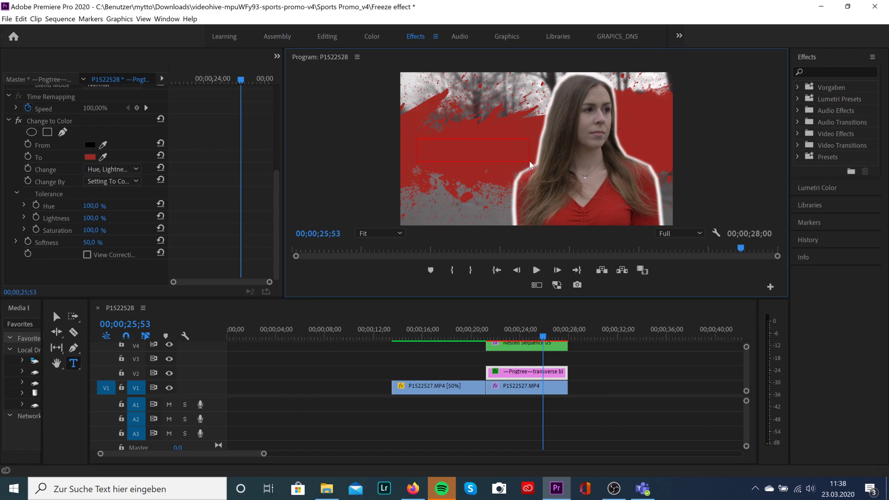
left_click_drag(529, 161, 529, 162)
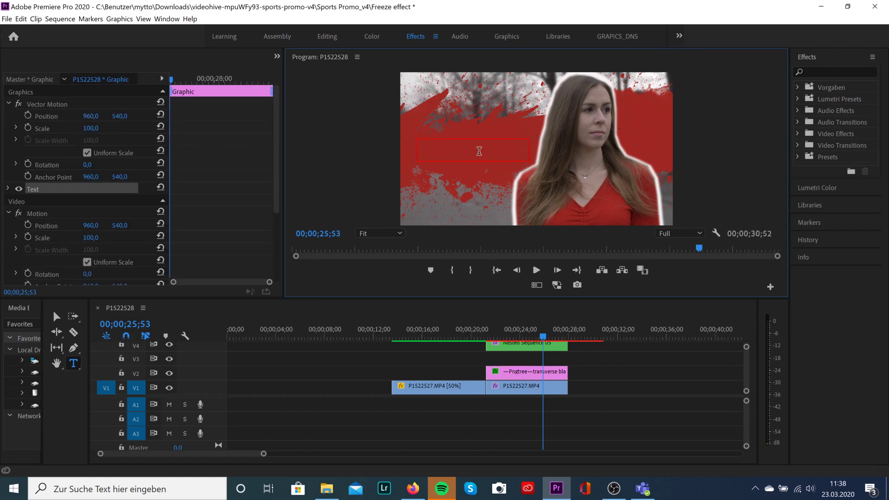
type("Camera Girl")
key("Escape")
left_click_drag(746, 368, 746, 366)
left_click_drag(569, 353, 561, 382)
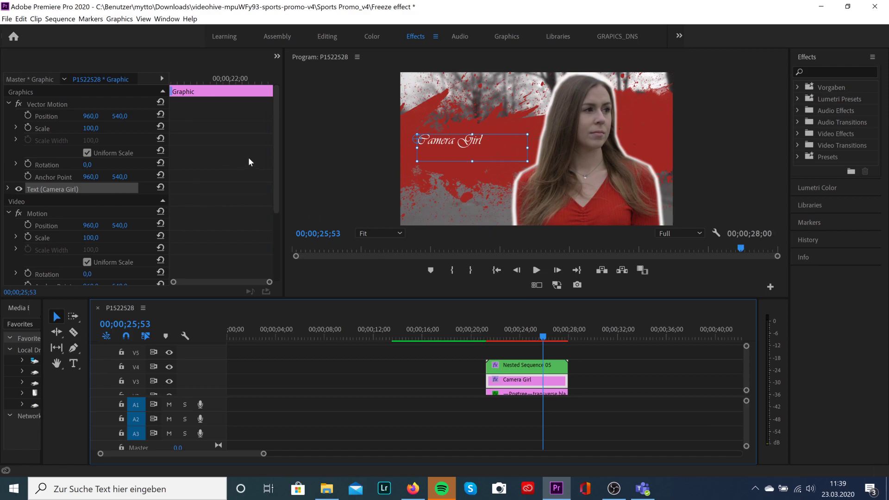
Keyframe the Camera Girl graphic's Vector Motion from the clip start, reaching Position 1168, 540 and Scale 171 at 00;00;22;28
left_click_drag(91, 130, 108, 130)
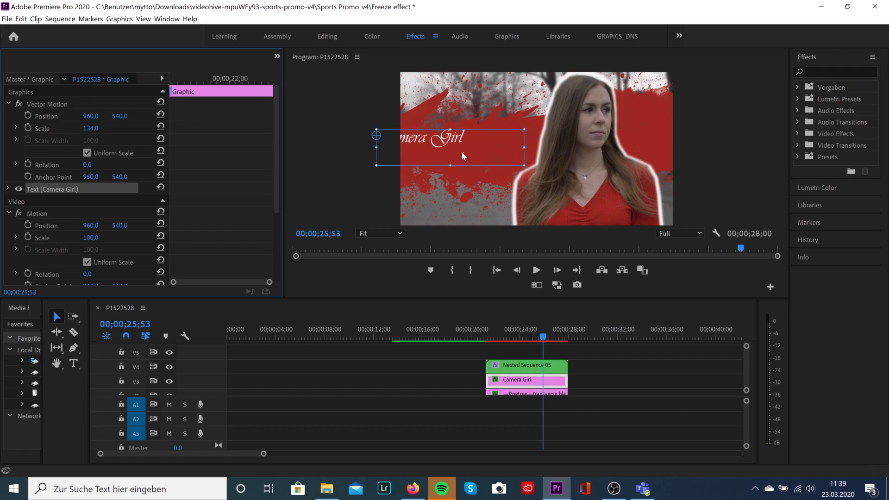
left_click_drag(462, 152, 508, 161)
left_click_drag(179, 79, 268, 100)
left_click(27, 128)
left_click_drag(87, 129, 155, 116)
left_click(28, 116)
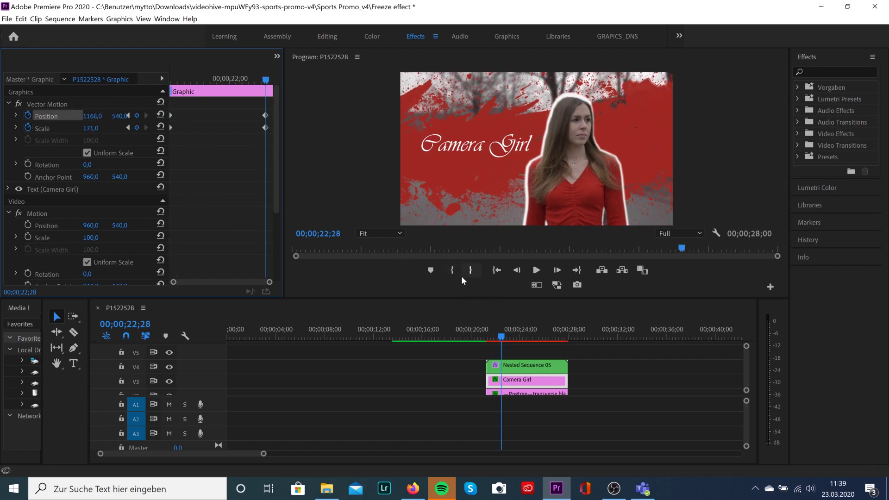
Find the Dip to White transition by searching "dip" and apply it at the cut between the two P1522527.MP4 clips on V1
left_click(821, 72)
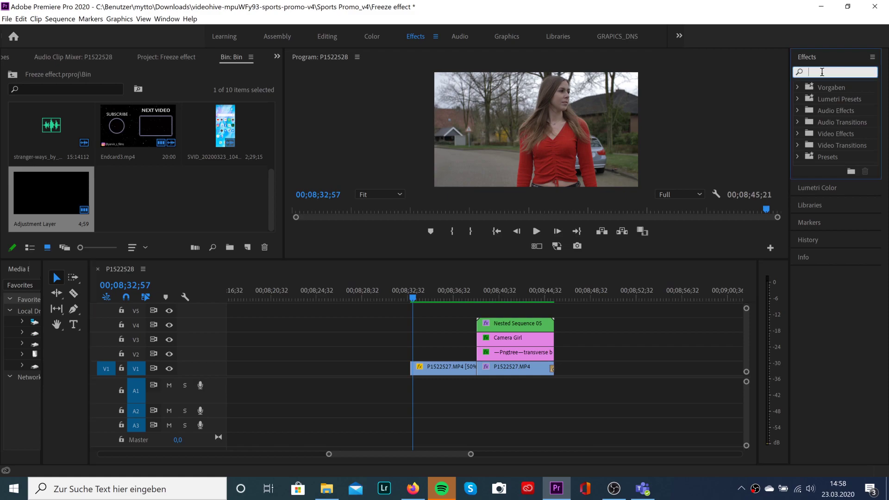
type("dip")
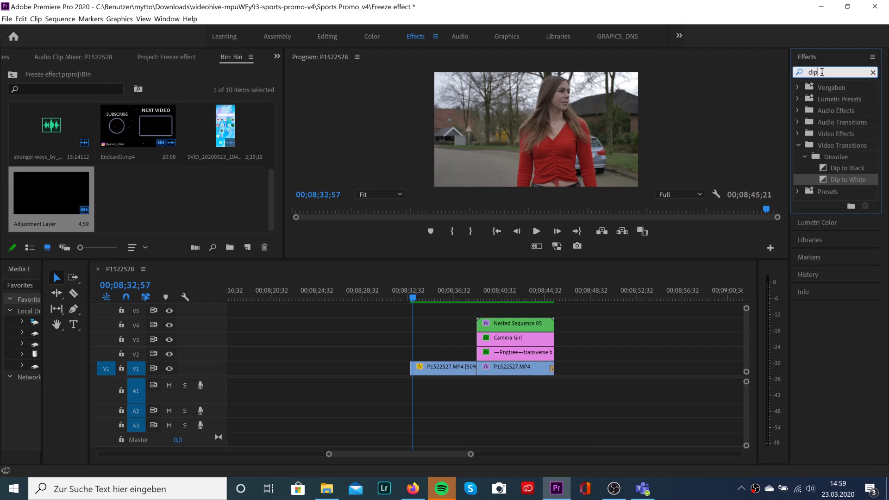
left_click(841, 184)
left_click_drag(511, 249, 477, 368)
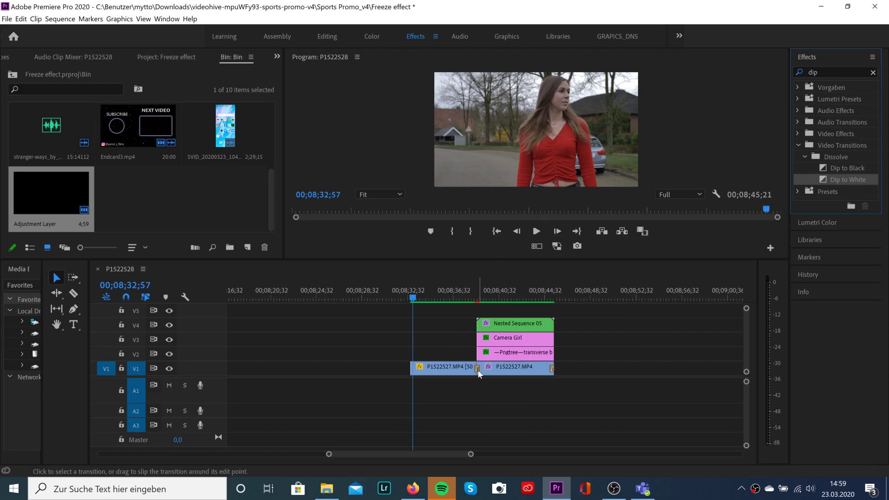
Render the sequence preview and play back the transition into the finished freeze-frame animation
left_click(457, 299)
key("space")
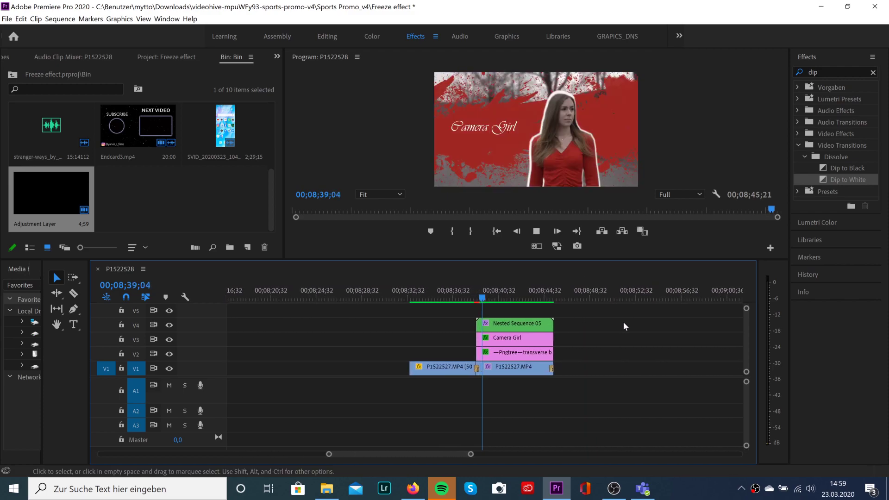
key("space")
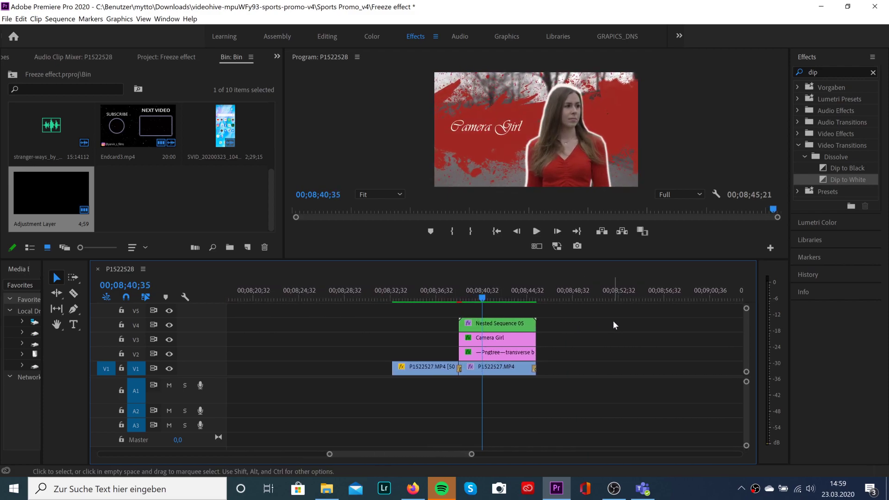
key("Return")
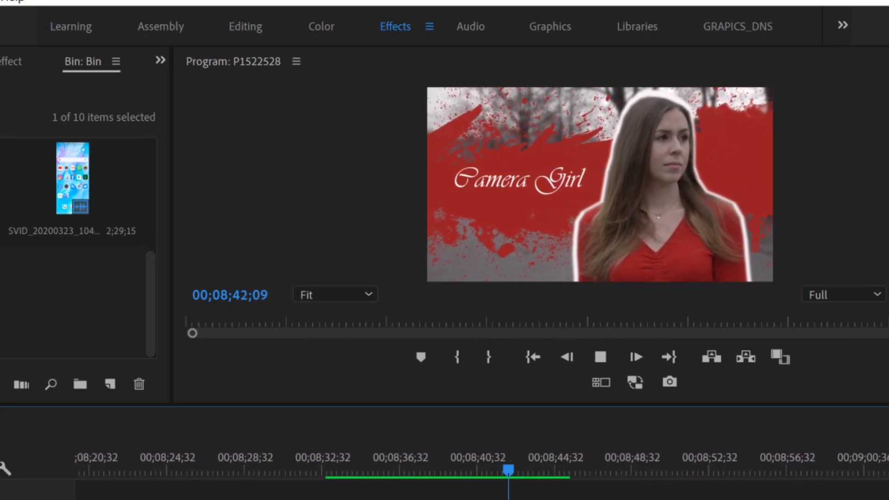
key("space")
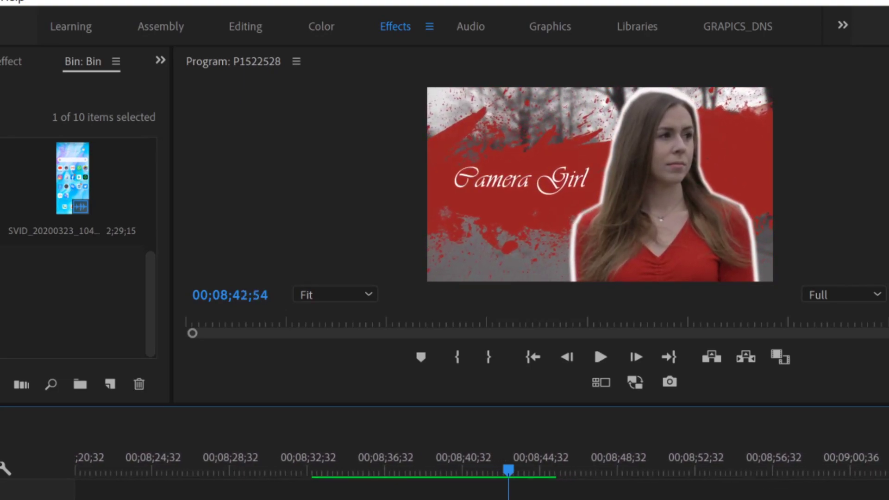